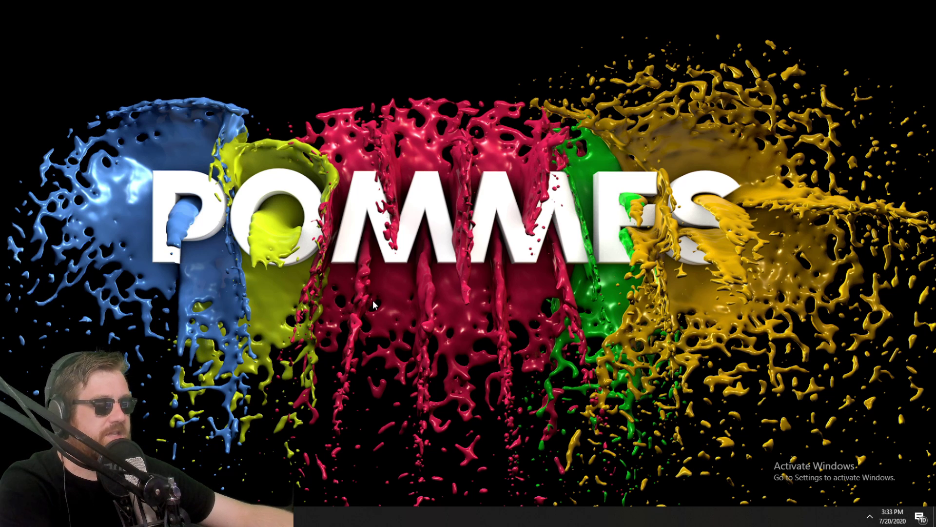
Bring the Rust hosting comparison page forward and highlight the first host's TCAdmin control panel
{"action": "key", "text": "alt+Tab"}
{"action": "scroll", "coordinate": [372, 300], "scroll_direction": "up", "scroll_amount": 9}
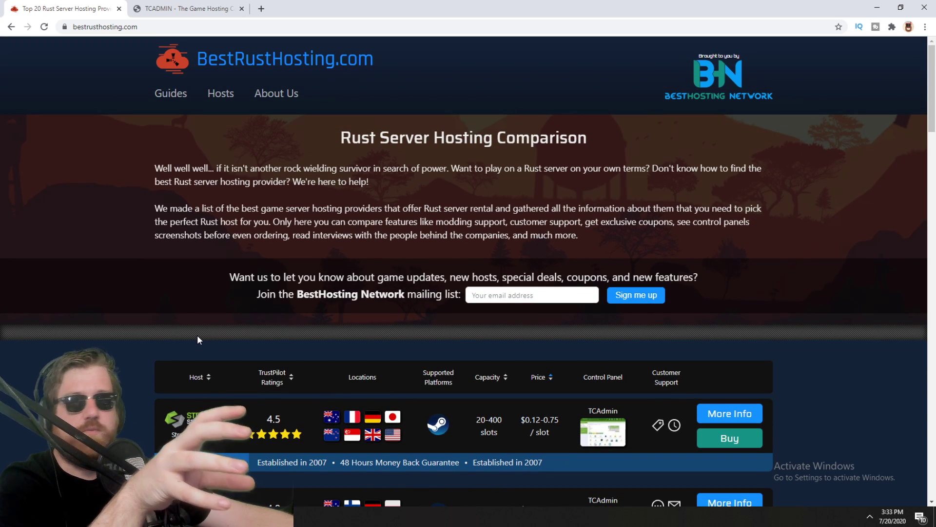
{"action": "scroll", "coordinate": [145, 359], "scroll_direction": "down", "scroll_amount": 4}
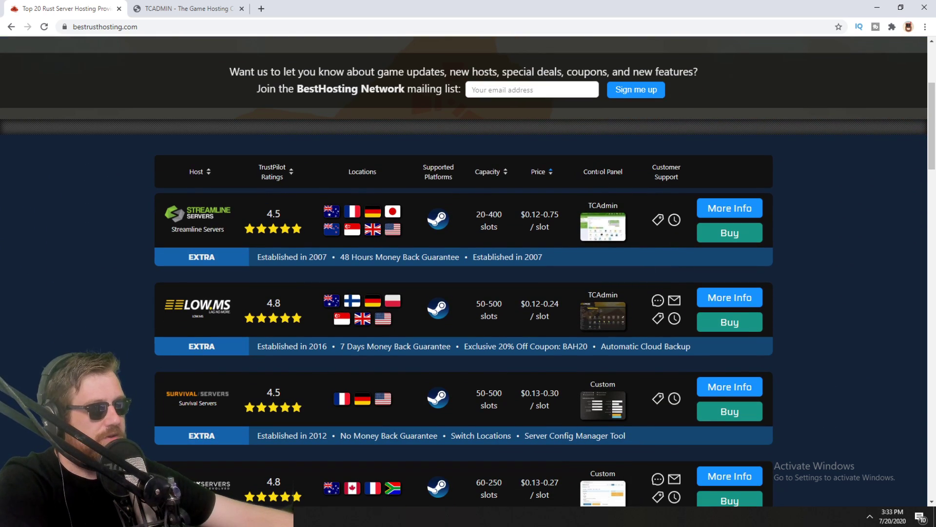
{"action": "left_click_drag", "start_coordinate": [582, 171], "coordinate": [640, 174]}
{"action": "left_click_drag", "start_coordinate": [588, 205], "coordinate": [619, 206]}
{"action": "left_click_drag", "start_coordinate": [588, 294], "coordinate": [618, 296]}
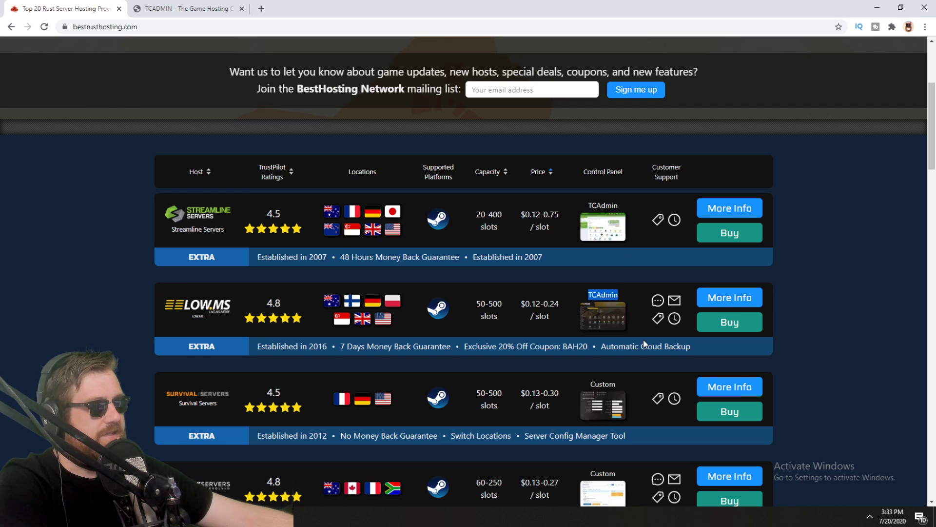
{"action": "scroll", "coordinate": [644, 338], "scroll_direction": "down", "scroll_amount": 1}
{"action": "scroll", "coordinate": [602, 412], "scroll_direction": "down", "scroll_amount": 3}
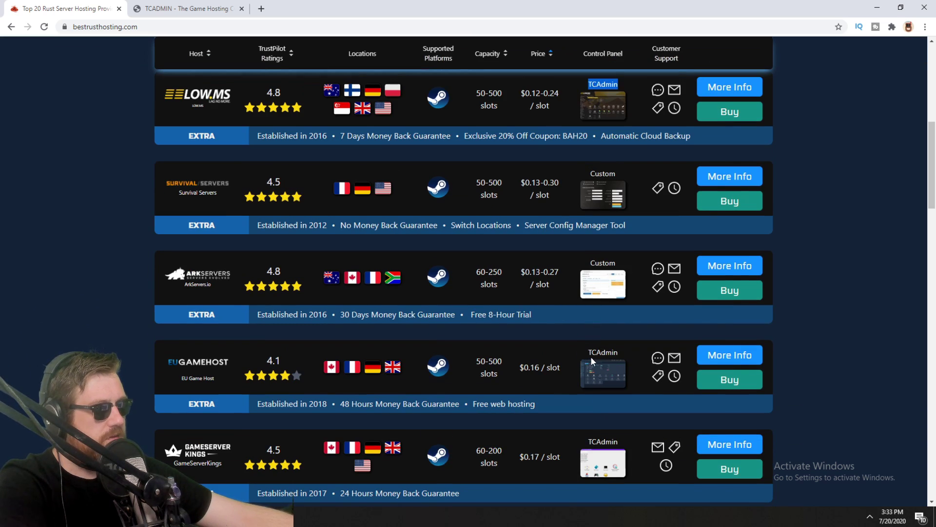
{"action": "scroll", "coordinate": [590, 355], "scroll_direction": "down", "scroll_amount": 2}
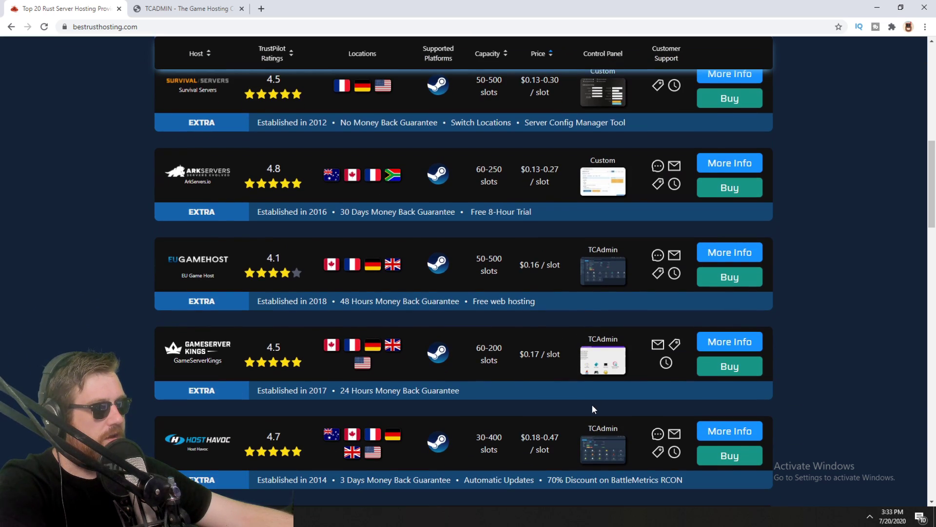
View and close the EUGameHost, Survival Servers and LOW.MS control panel screenshots
{"action": "left_click", "coordinate": [595, 270]}
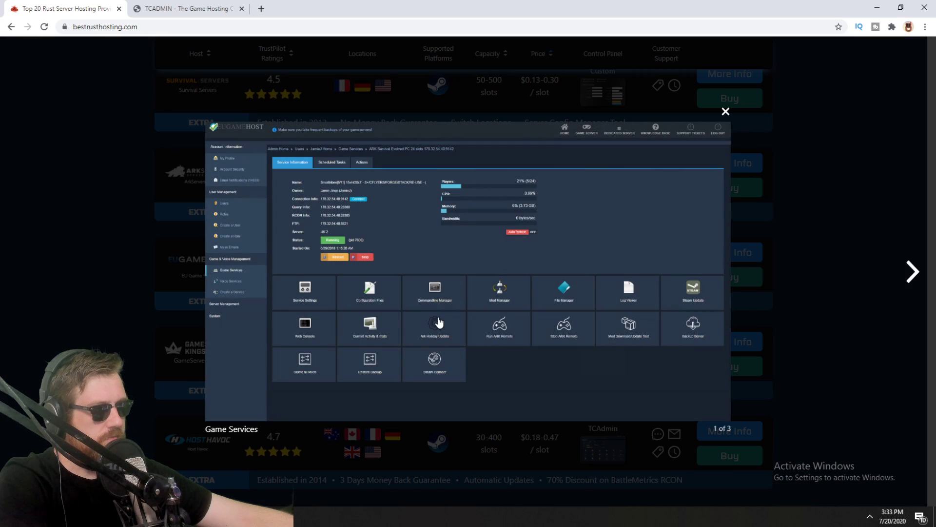
{"action": "left_click", "coordinate": [169, 296]}
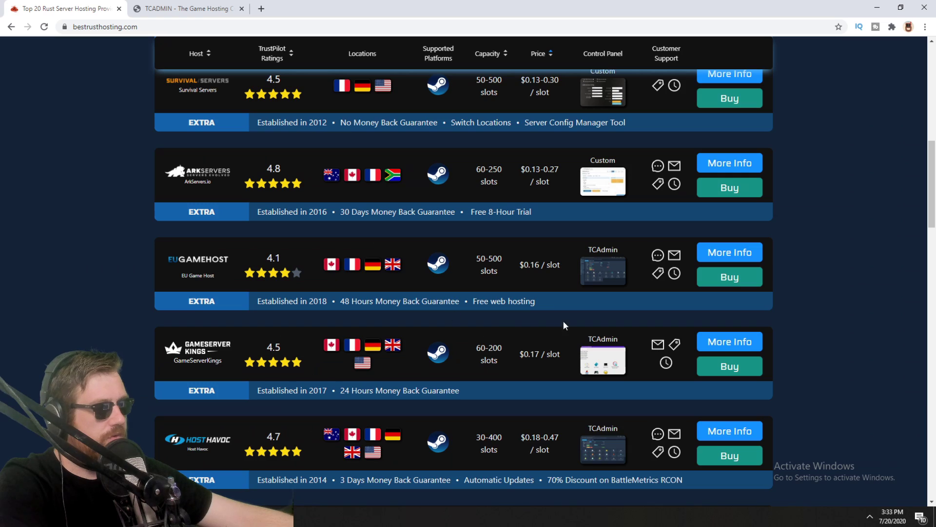
{"action": "scroll", "coordinate": [556, 312], "scroll_direction": "up", "scroll_amount": 3}
{"action": "left_click", "coordinate": [603, 246]}
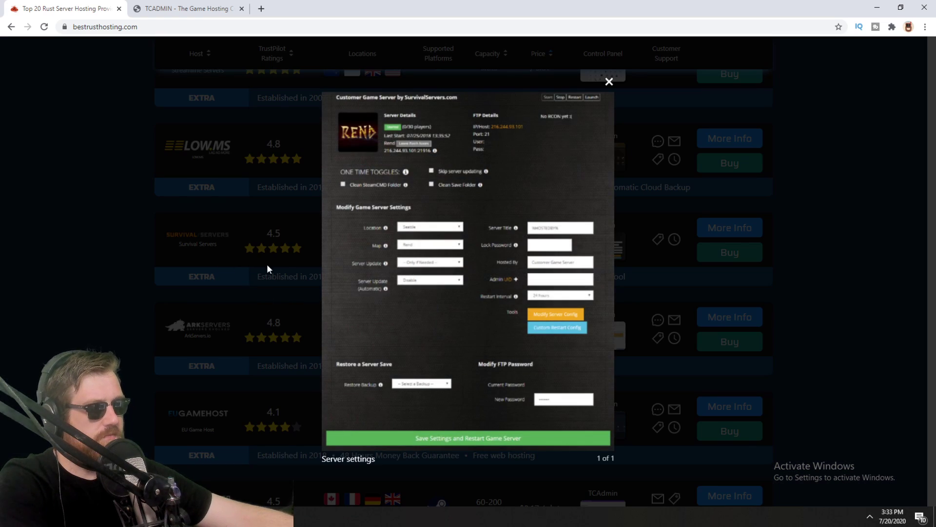
{"action": "left_click", "coordinate": [242, 265]}
{"action": "scroll", "coordinate": [613, 250], "scroll_direction": "up", "scroll_amount": 3}
{"action": "left_click", "coordinate": [590, 316]}
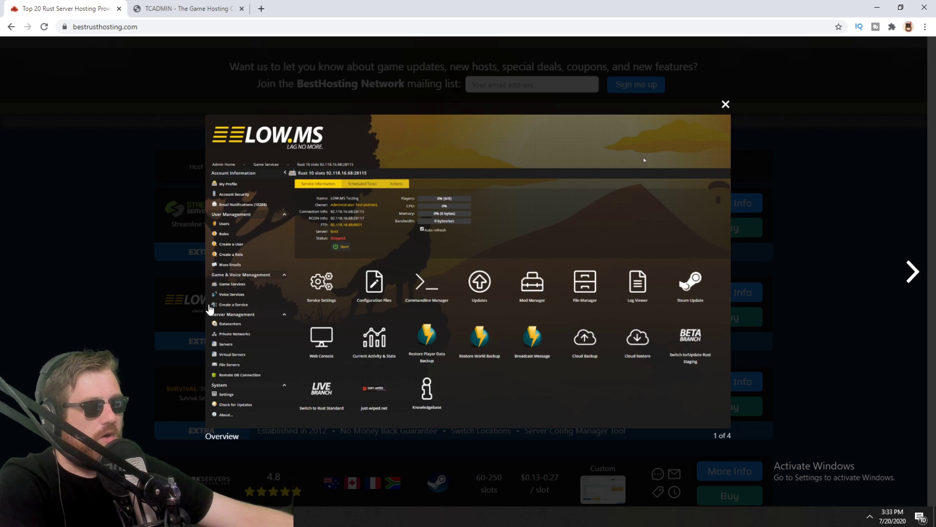
{"action": "left_click", "coordinate": [100, 295]}
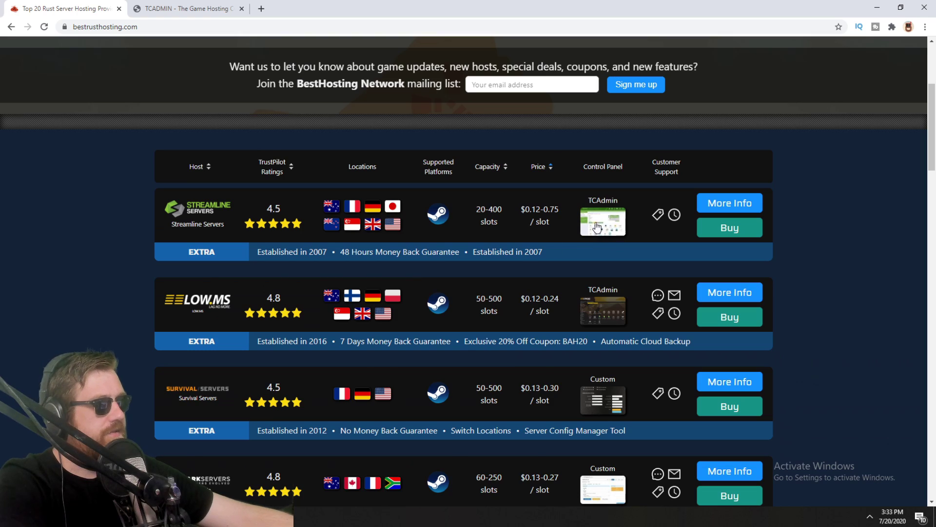
{"action": "scroll", "coordinate": [202, 299], "scroll_direction": "down", "scroll_amount": 6}
{"action": "scroll", "coordinate": [202, 300], "scroll_direction": "up", "scroll_amount": 3}
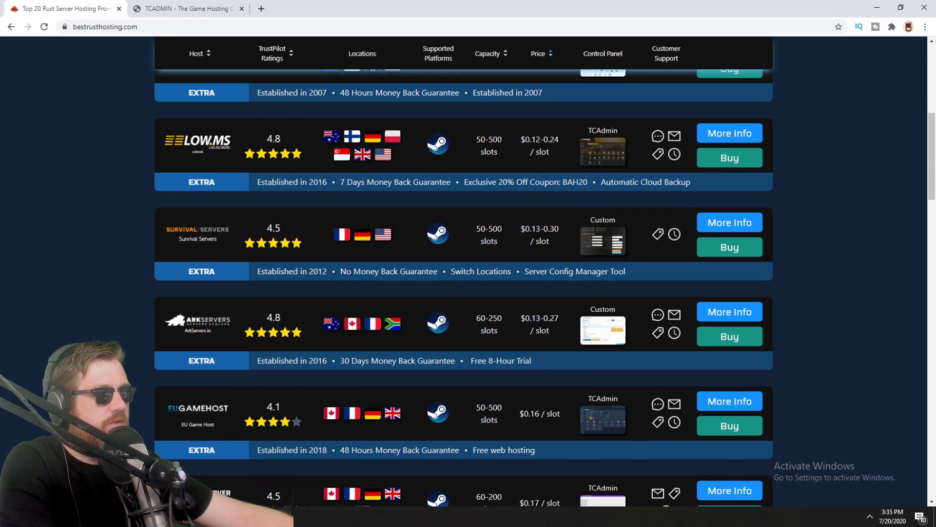
{"action": "scroll", "coordinate": [463, 273], "scroll_direction": "up", "scroll_amount": 3}
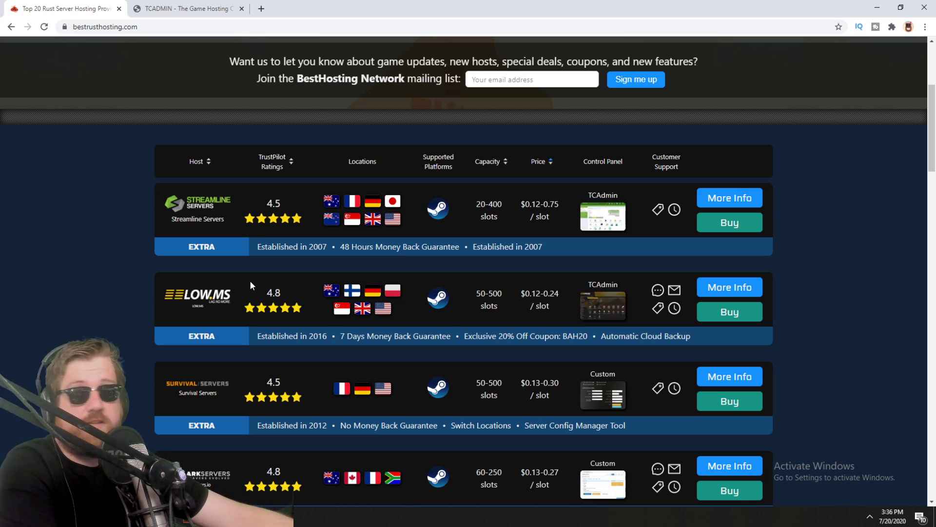
Sort the host table by price, cheapest first, and highlight GameServerKings' per-slot price
{"action": "left_click", "coordinate": [540, 162]}
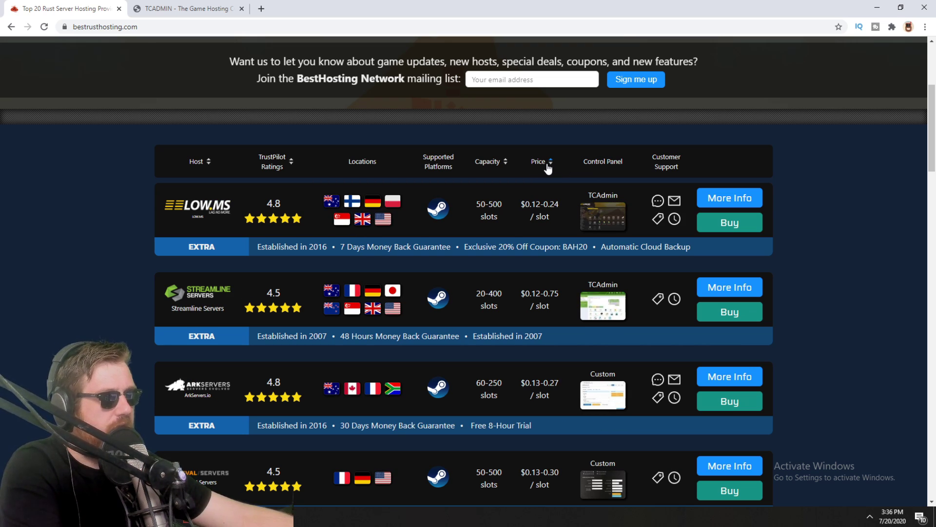
{"action": "scroll", "coordinate": [300, 230], "scroll_direction": "down", "scroll_amount": 5}
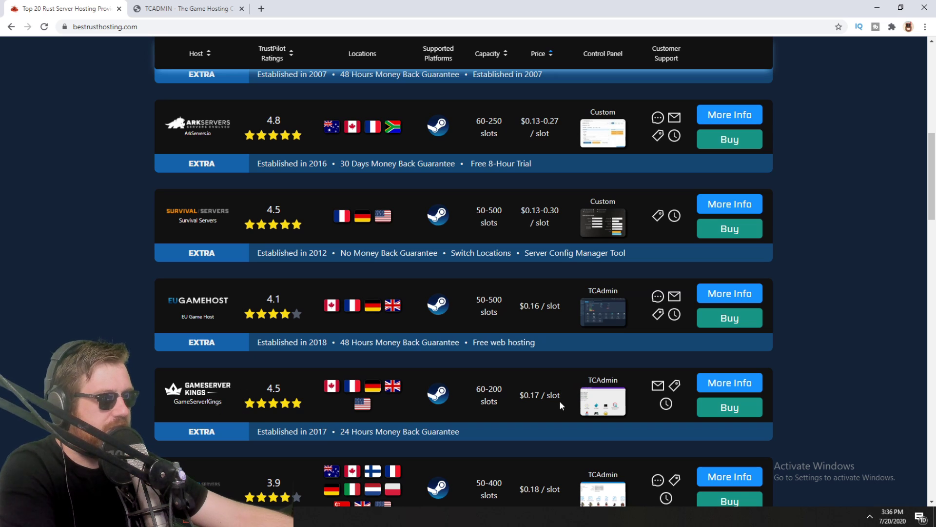
{"action": "left_click_drag", "start_coordinate": [557, 392], "coordinate": [518, 394]}
{"action": "scroll", "coordinate": [558, 373], "scroll_direction": "up", "scroll_amount": 4}
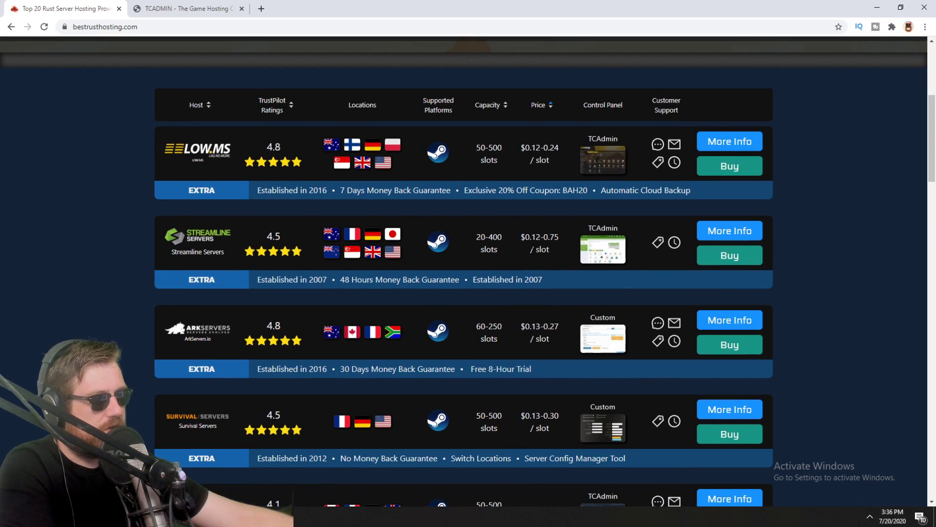
Note LOW.MS's minimum slot count, then switch to the GameServerKings window
{"action": "left_click_drag", "start_coordinate": [531, 146], "coordinate": [544, 146]}
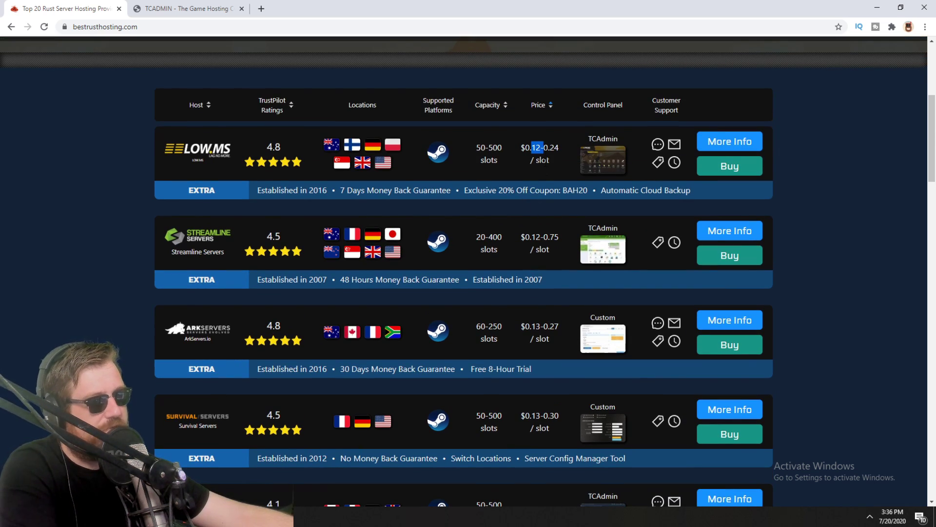
{"action": "scroll", "coordinate": [531, 297], "scroll_direction": "down", "scroll_amount": 2}
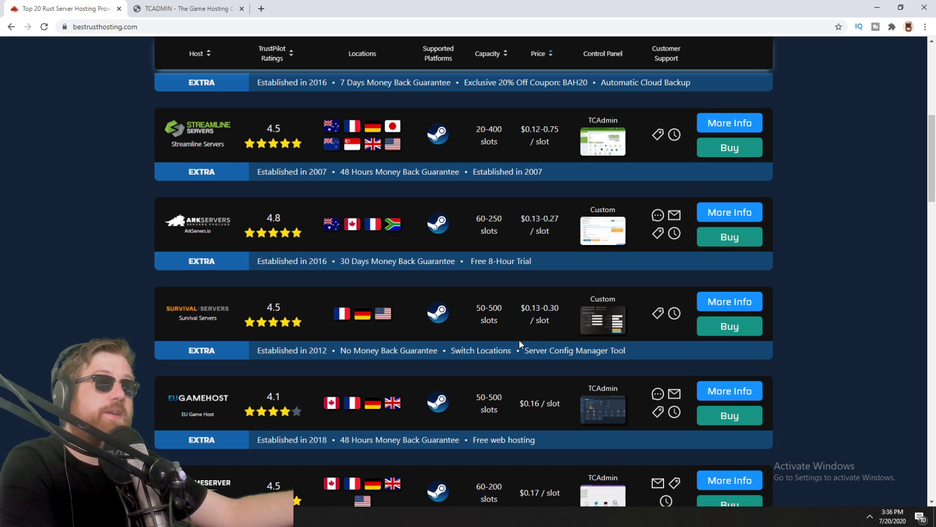
{"action": "scroll", "coordinate": [519, 340], "scroll_direction": "up", "scroll_amount": 5}
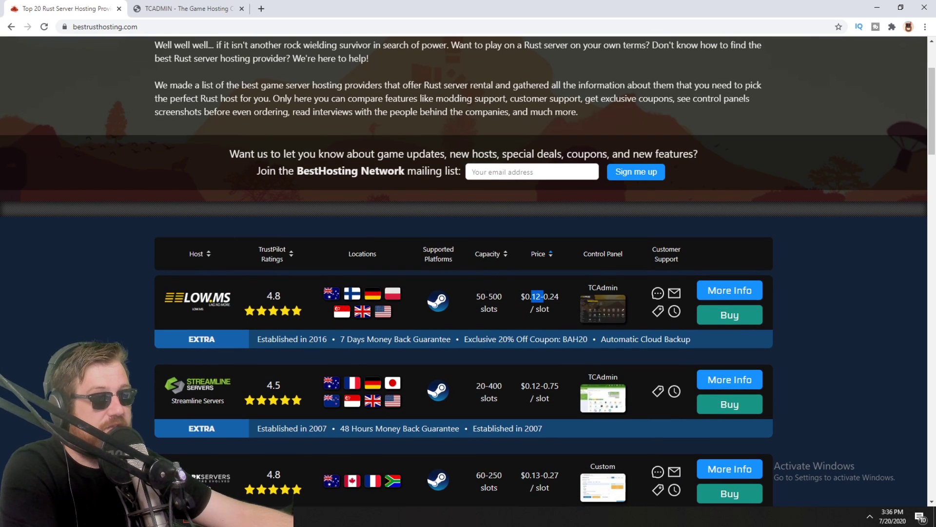
{"action": "left_click_drag", "start_coordinate": [489, 296], "coordinate": [513, 300]}
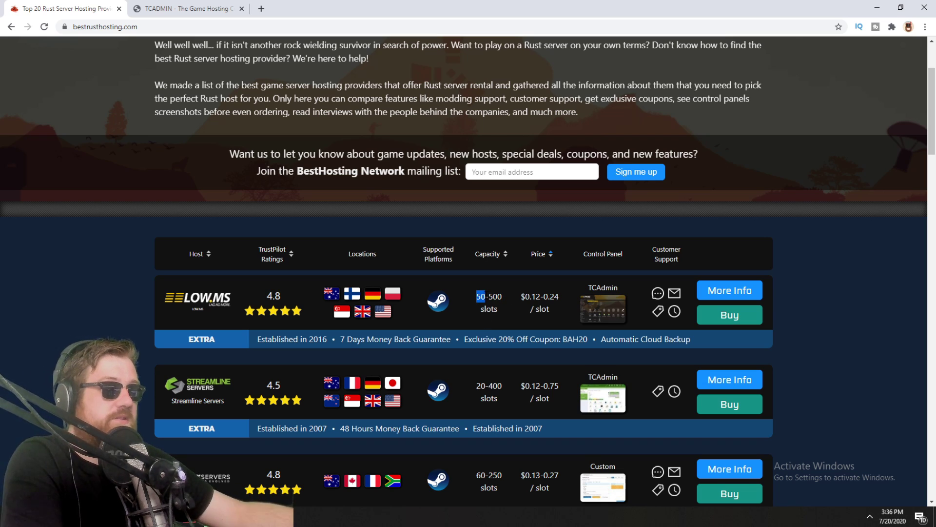
{"action": "scroll", "coordinate": [479, 264], "scroll_direction": "down", "scroll_amount": 3}
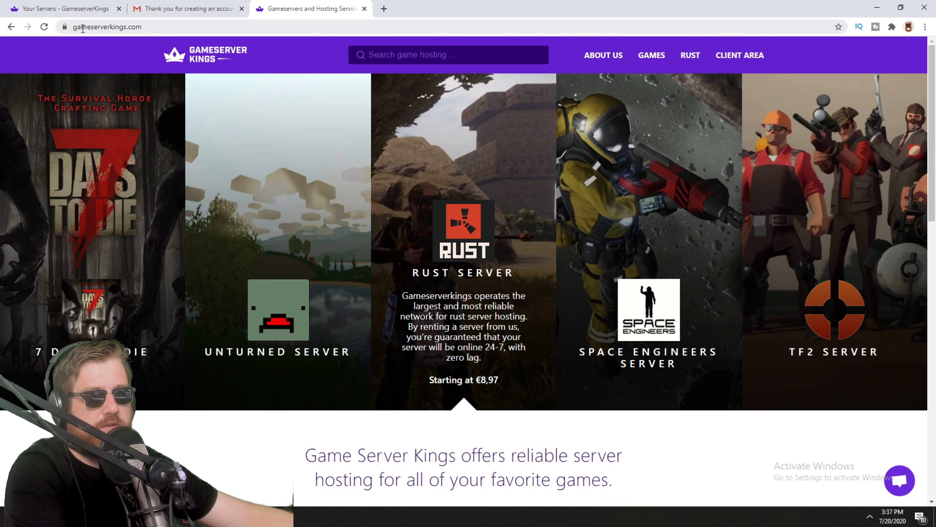
{"action": "key", "text": "ctrl+l"}
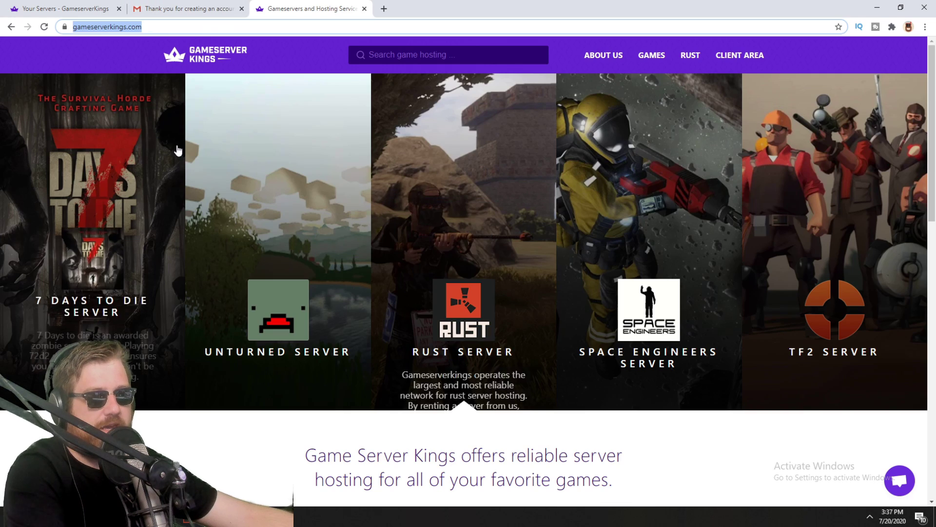
Compare the 120-player Rust server price against the 60-player plan at €8,97 monthly
{"action": "left_click", "coordinate": [526, 197]}
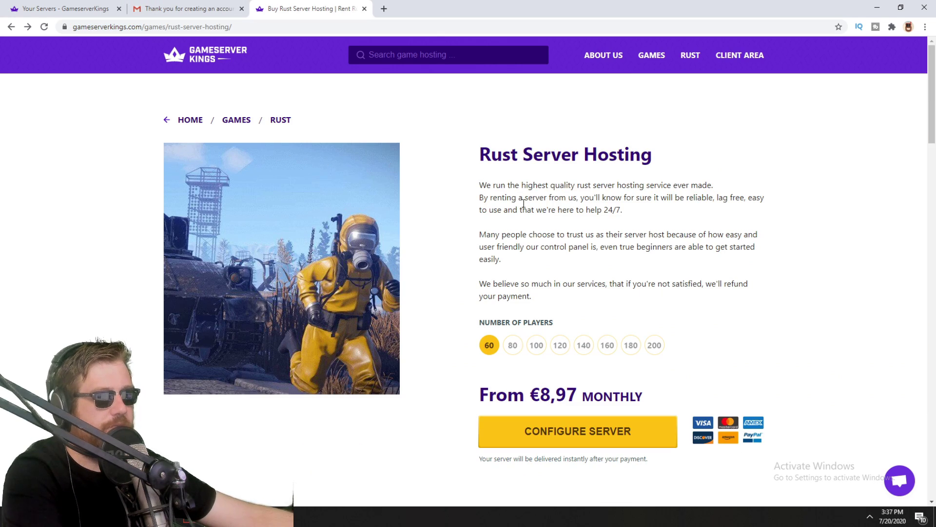
{"action": "left_click_drag", "start_coordinate": [481, 328], "coordinate": [565, 331]}
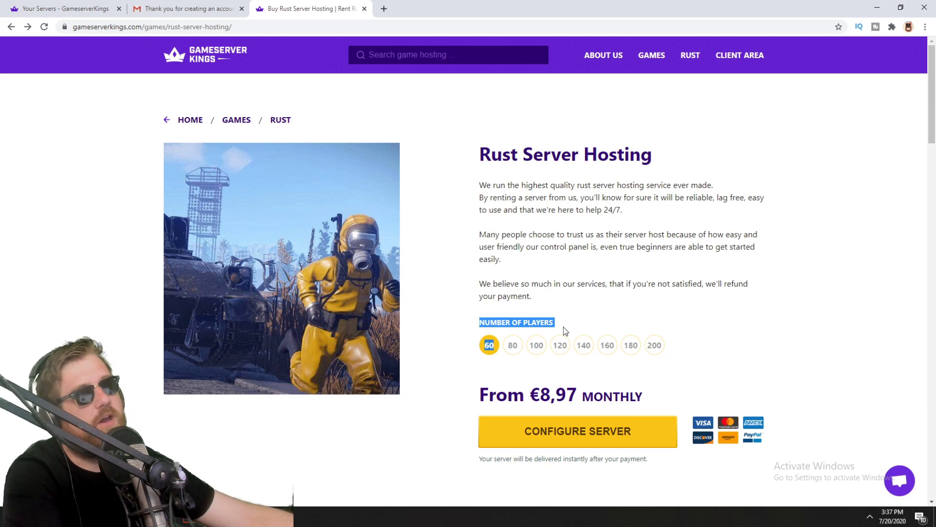
{"action": "left_click", "coordinate": [560, 344]}
{"action": "left_click", "coordinate": [490, 346]}
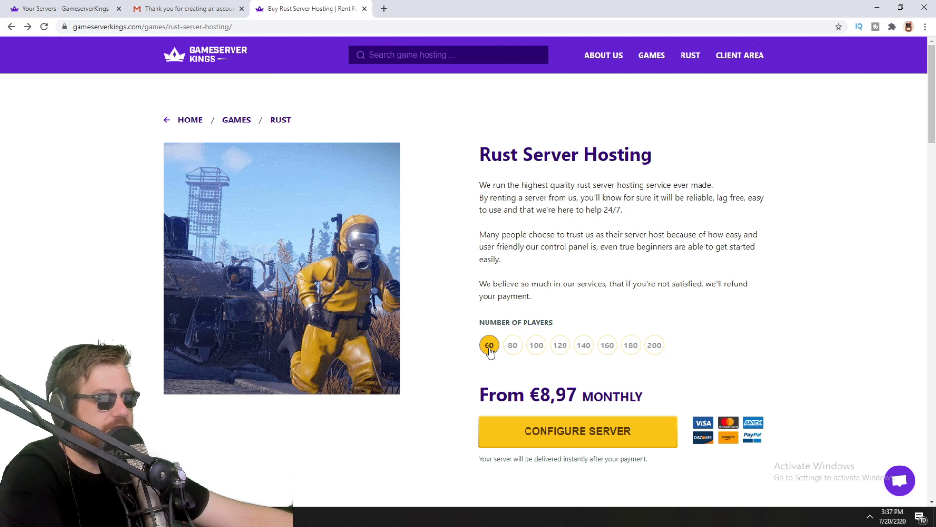
{"action": "left_click_drag", "start_coordinate": [530, 394], "coordinate": [603, 396]}
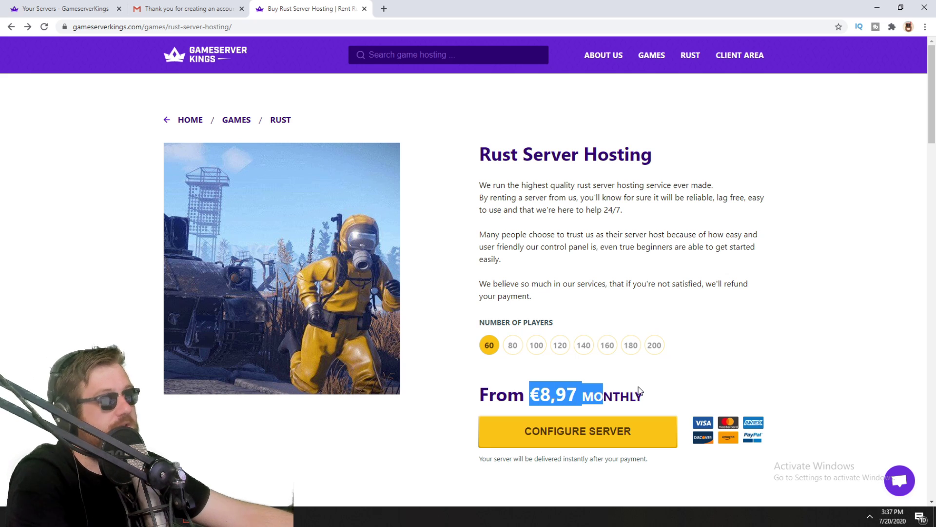
{"action": "left_click", "coordinate": [603, 390]}
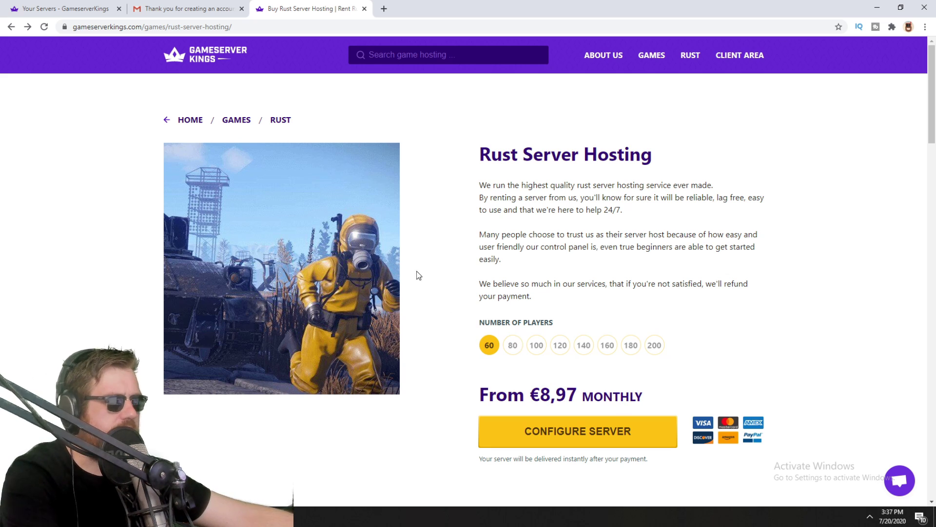
Dismiss the HOLD ON discount popup and start configuring the 60-player server
{"action": "mouse_move", "coordinate": [393, 21]}
{"action": "left_click", "coordinate": [537, 385]}
{"action": "scroll", "coordinate": [536, 385], "scroll_direction": "down", "scroll_amount": 1}
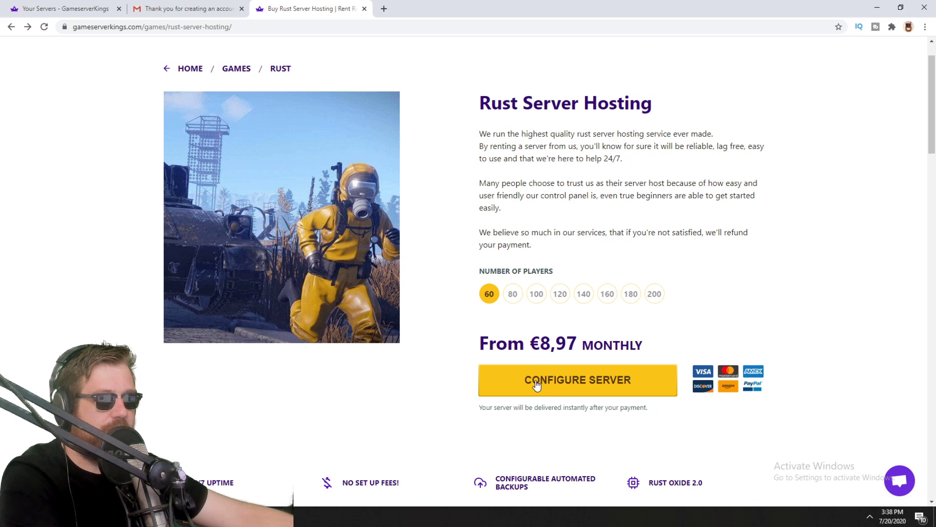
{"action": "left_click", "coordinate": [536, 382]}
Choose a 3-month activation period and set the server location to UK
{"action": "scroll", "coordinate": [177, 245], "scroll_direction": "down", "scroll_amount": 1}
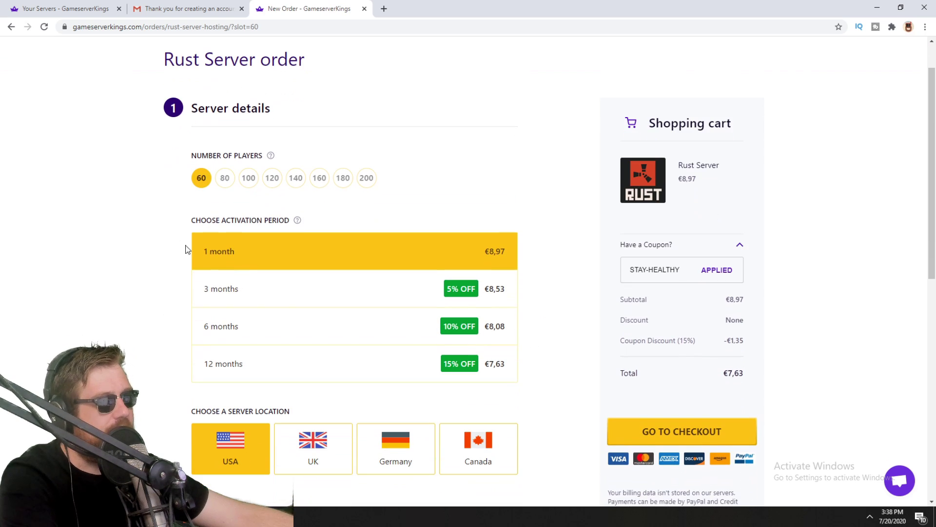
{"action": "left_click", "coordinate": [256, 290]}
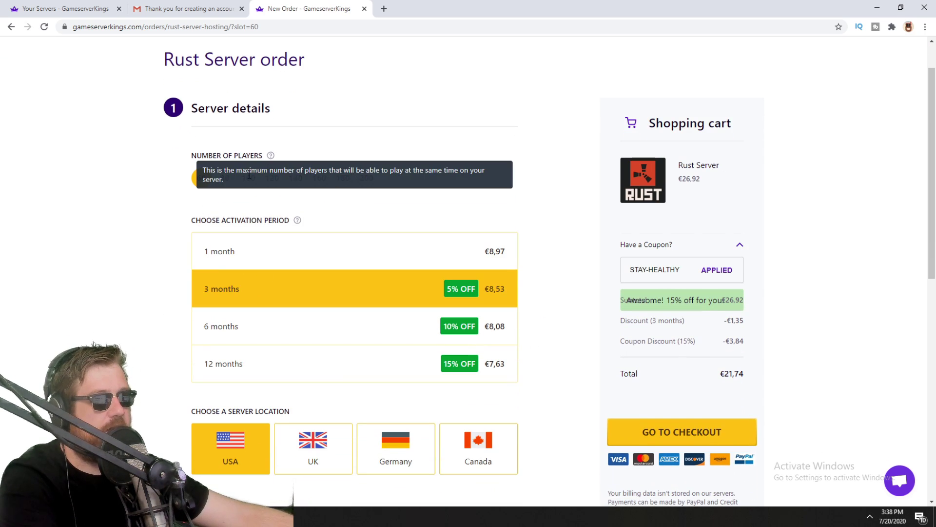
{"action": "scroll", "coordinate": [389, 280], "scroll_direction": "down", "scroll_amount": 1}
{"action": "left_click", "coordinate": [383, 401]}
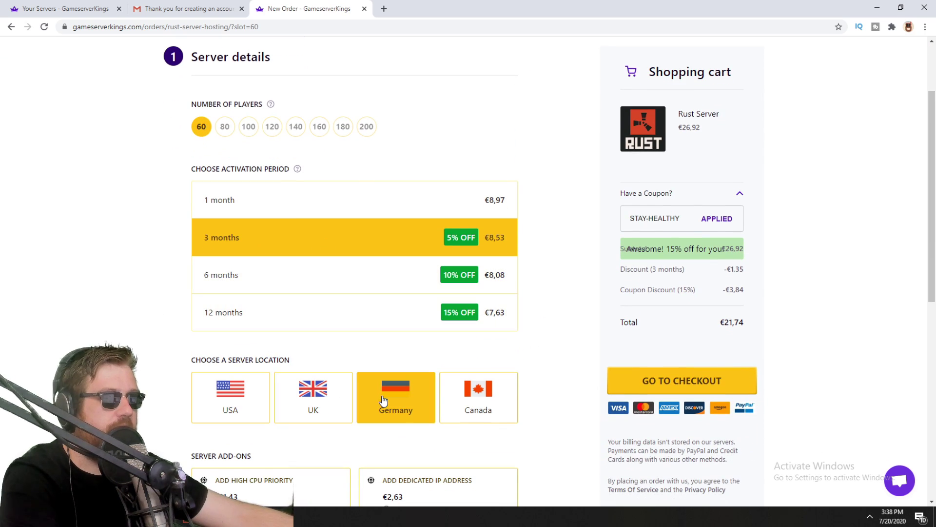
{"action": "left_click", "coordinate": [320, 408]}
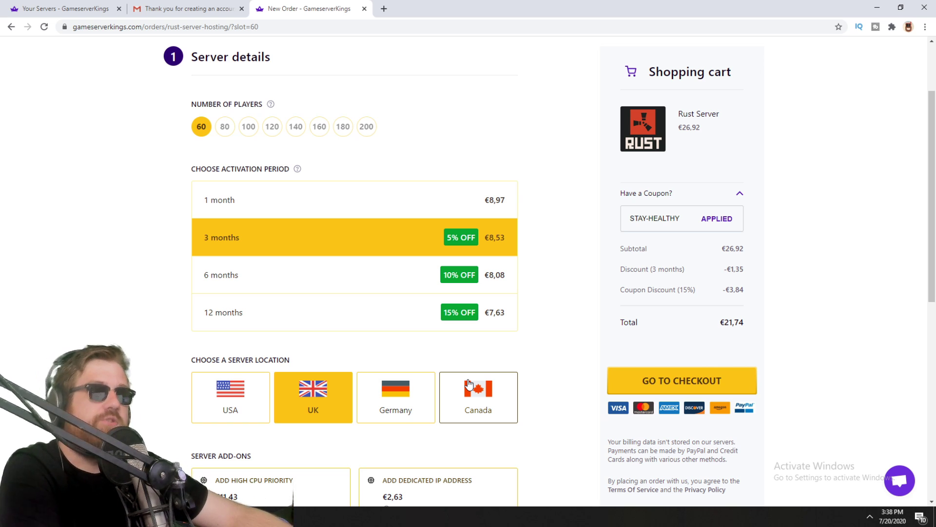
Review the add-ons and payment options, then switch to the welcome email in Gmail
{"action": "scroll", "coordinate": [468, 386], "scroll_direction": "down", "scroll_amount": 5}
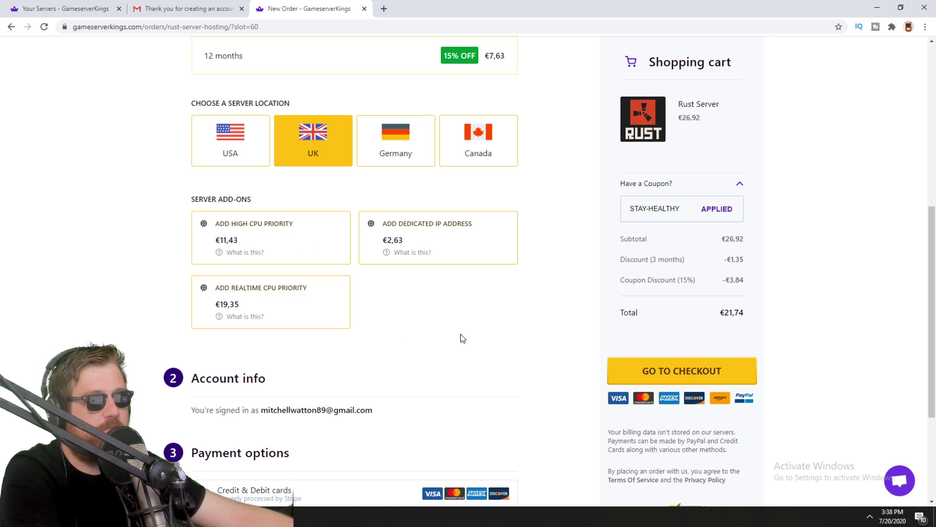
{"action": "mouse_move", "coordinate": [306, 248]}
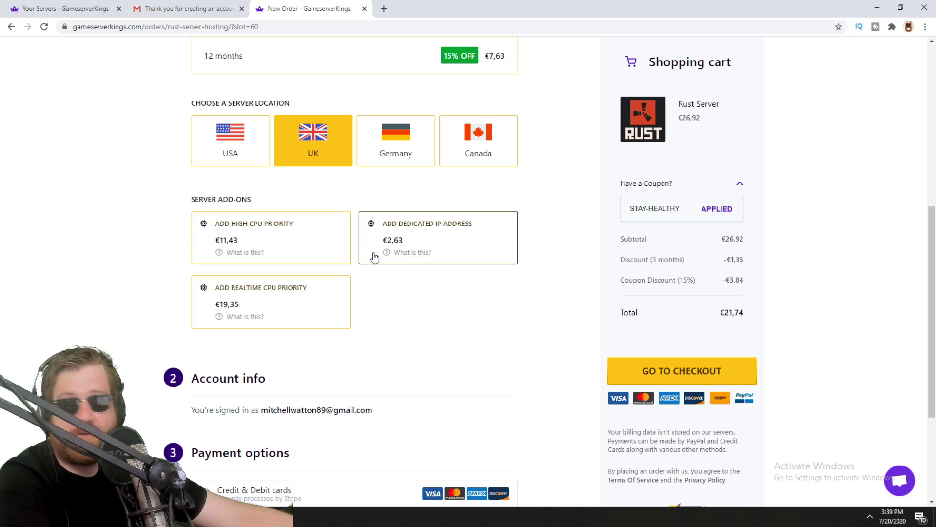
{"action": "mouse_move", "coordinate": [360, 277]}
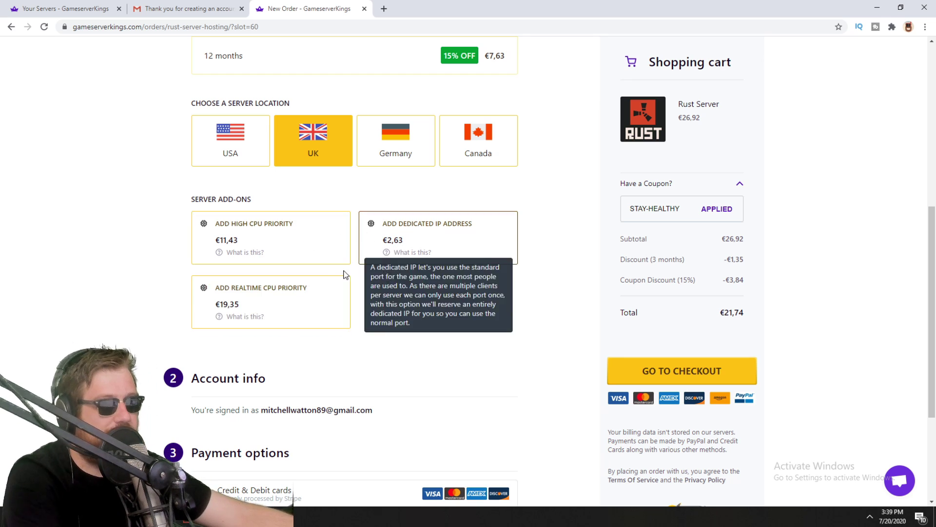
{"action": "scroll", "coordinate": [403, 342], "scroll_direction": "up", "scroll_amount": 2}
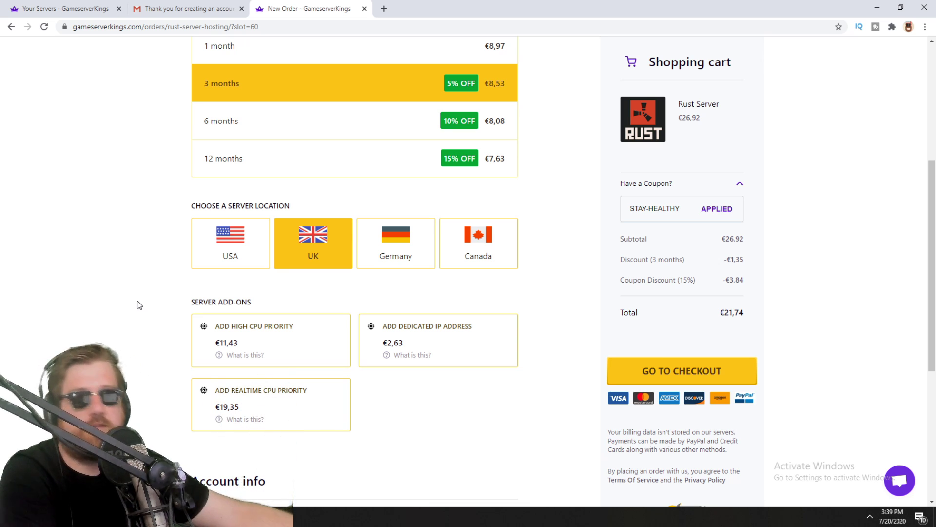
{"action": "scroll", "coordinate": [137, 305], "scroll_direction": "down", "scroll_amount": 6}
{"action": "left_click_drag", "start_coordinate": [202, 274], "coordinate": [317, 283]}
{"action": "left_click", "coordinate": [152, 356]}
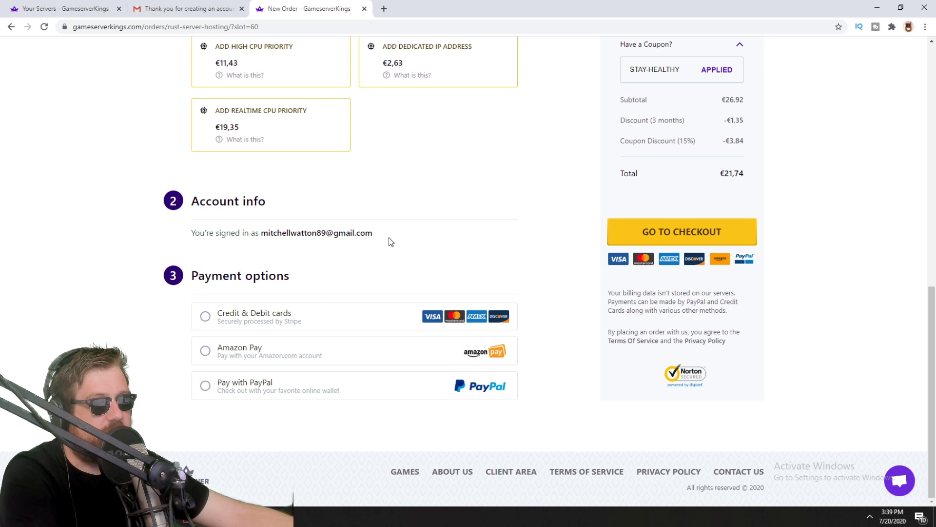
{"action": "double_click", "coordinate": [267, 276]}
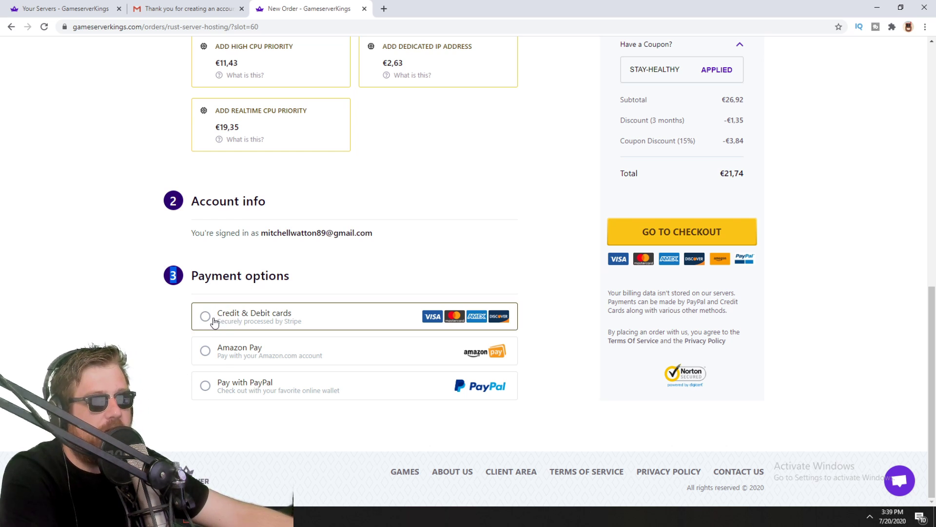
{"action": "left_click", "coordinate": [209, 9]}
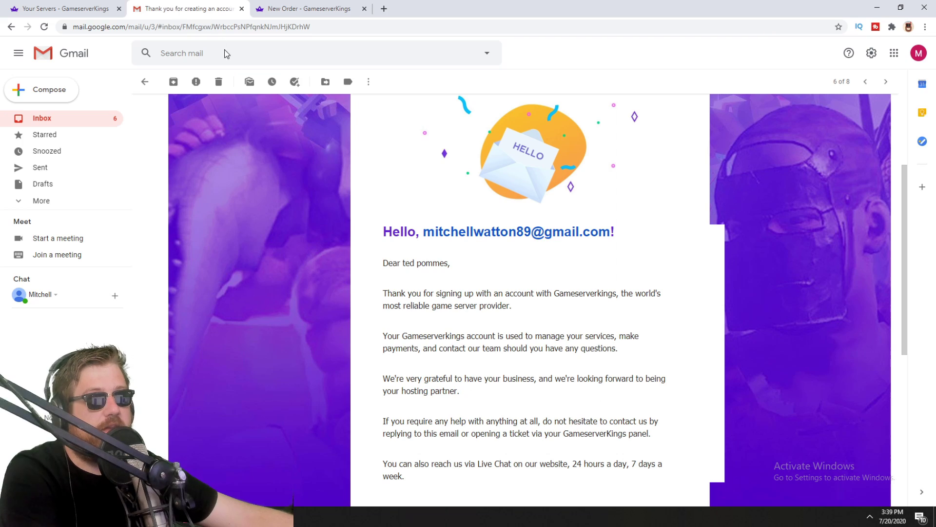
Read through the welcome email, highlighting its greeting, body and thank-you line
{"action": "scroll", "coordinate": [329, 176], "scroll_direction": "down", "scroll_amount": 1}
{"action": "triple_click", "coordinate": [380, 181]}
{"action": "left_click_drag", "start_coordinate": [444, 214], "coordinate": [579, 412]}
{"action": "scroll", "coordinate": [579, 412], "scroll_direction": "up", "scroll_amount": 4}
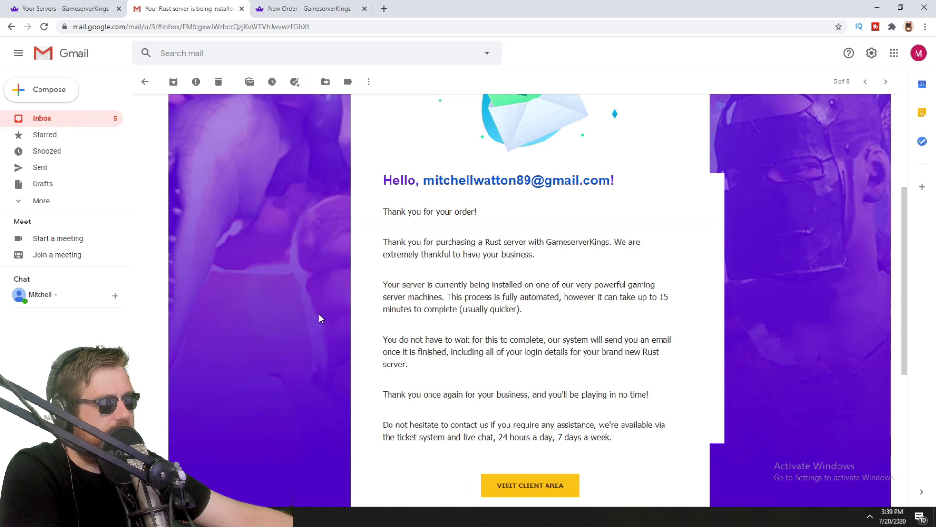
{"action": "scroll", "coordinate": [416, 218], "scroll_direction": "down", "scroll_amount": 1}
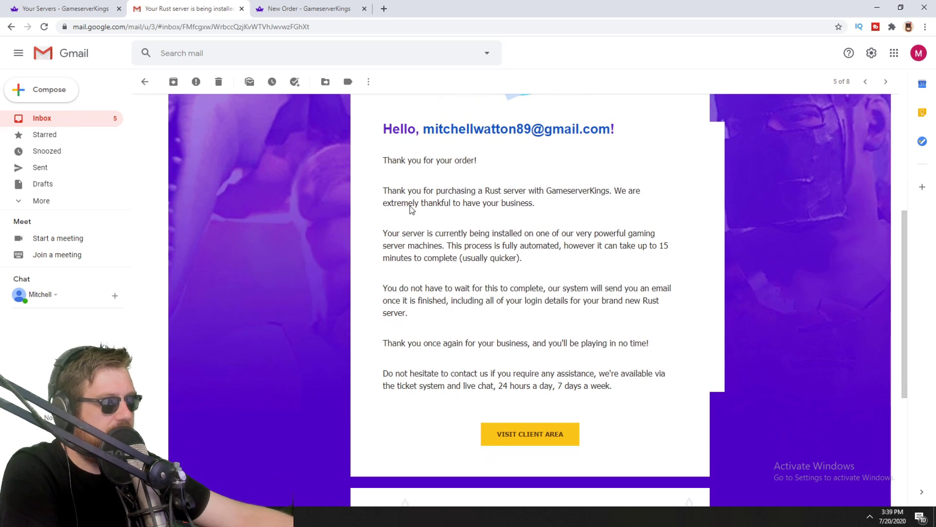
{"action": "left_click_drag", "start_coordinate": [387, 161], "coordinate": [550, 161]}
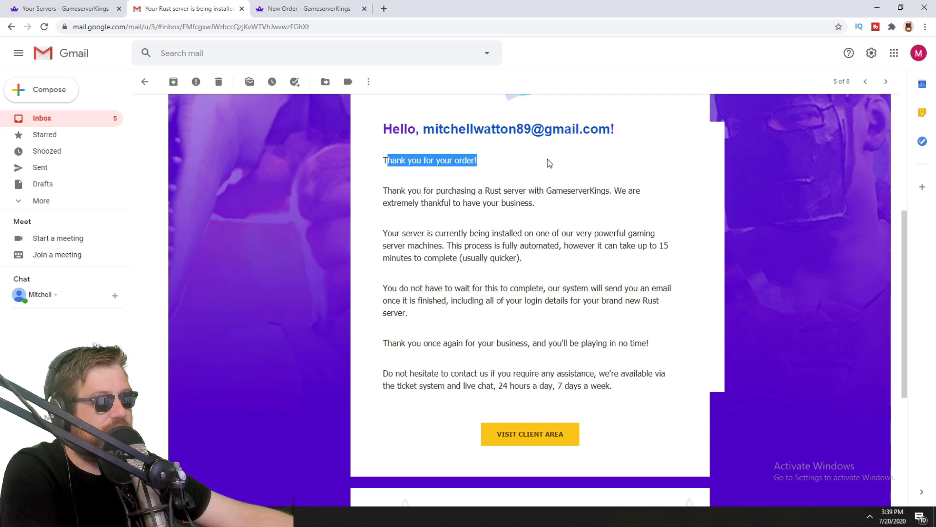
{"action": "left_click", "coordinate": [515, 248]}
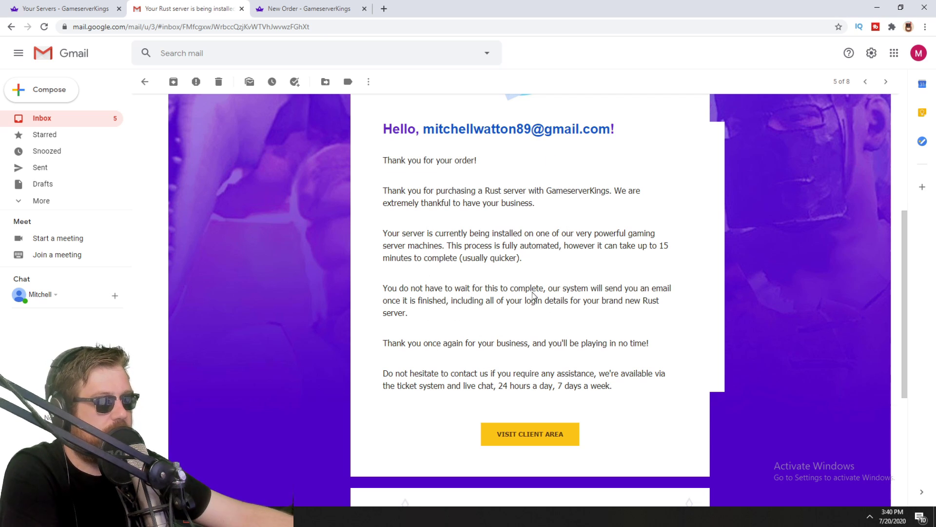
Open the client area from the installation email, then return to the order page
{"action": "left_click", "coordinate": [531, 442]}
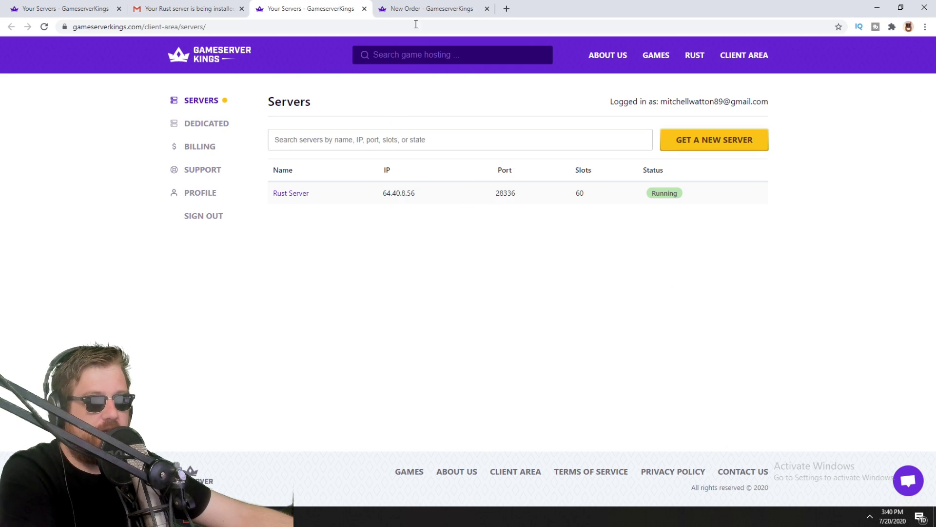
{"action": "left_click", "coordinate": [438, 10]}
{"action": "scroll", "coordinate": [732, 195], "scroll_direction": "up", "scroll_amount": 10}
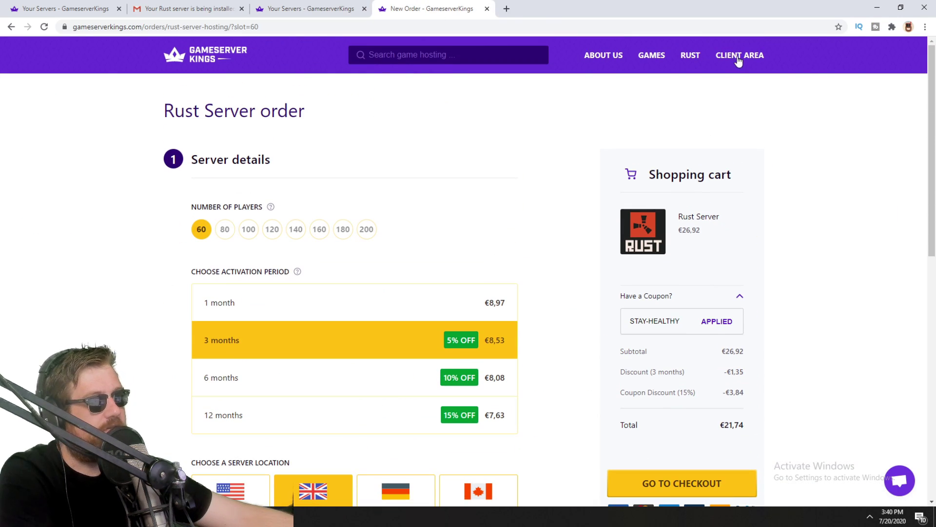
Open the client-area servers list and inspect the server table, TCAdmin credentials and FTP host
{"action": "left_click", "coordinate": [740, 56]}
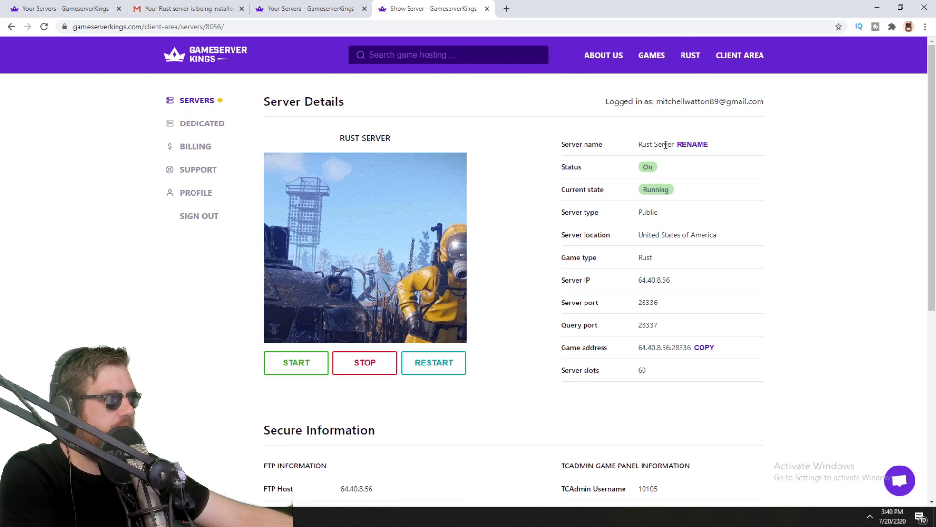
{"action": "left_click_drag", "start_coordinate": [554, 146], "coordinate": [685, 379]}
{"action": "left_click", "coordinate": [701, 425]}
{"action": "scroll", "coordinate": [701, 425], "scroll_direction": "down", "scroll_amount": 3}
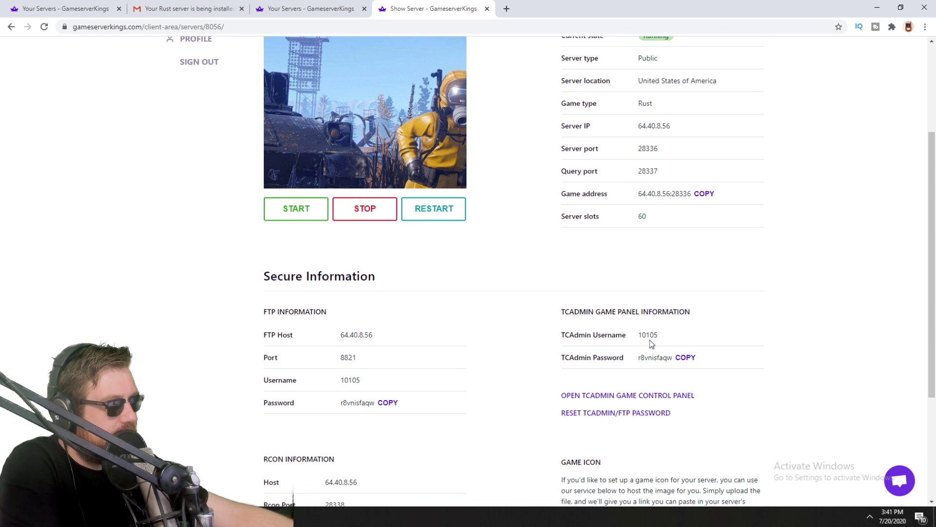
{"action": "double_click", "coordinate": [642, 336]}
{"action": "left_click_drag", "start_coordinate": [641, 358], "coordinate": [663, 358]}
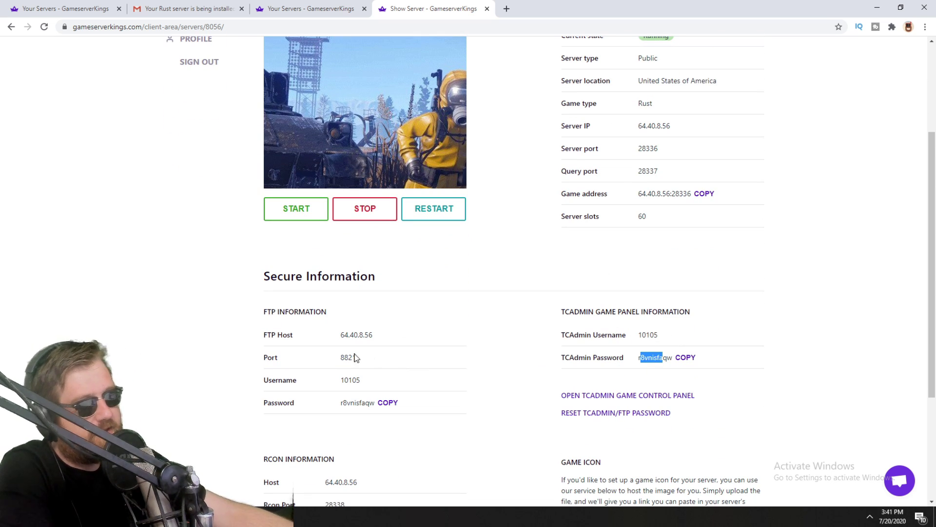
{"action": "left_click_drag", "start_coordinate": [342, 333], "coordinate": [393, 333]}
{"action": "left_click", "coordinate": [395, 334]}
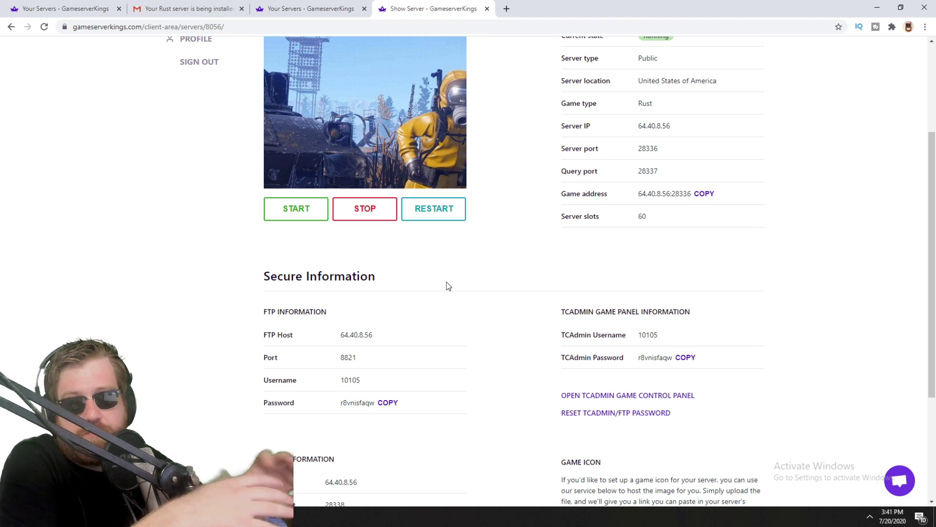
{"action": "scroll", "coordinate": [446, 282], "scroll_direction": "up", "scroll_amount": 3}
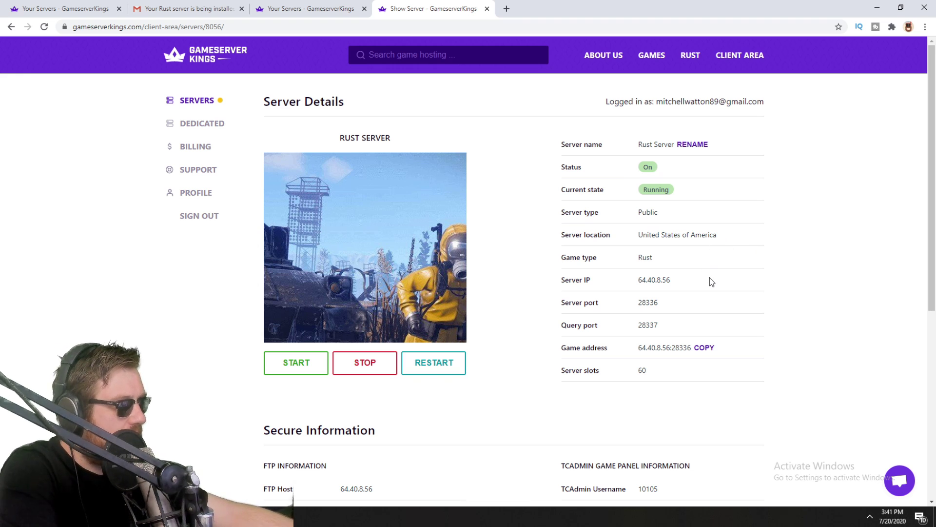
Review the server detail rows and the FTP and TCAdmin login blocks
{"action": "left_click_drag", "start_coordinate": [559, 143], "coordinate": [504, 326]}
{"action": "scroll", "coordinate": [504, 326], "scroll_direction": "down", "scroll_amount": 3}
{"action": "left_click", "coordinate": [405, 404]}
{"action": "left_click_drag", "start_coordinate": [405, 405], "coordinate": [264, 310]}
{"action": "left_click", "coordinate": [273, 315]}
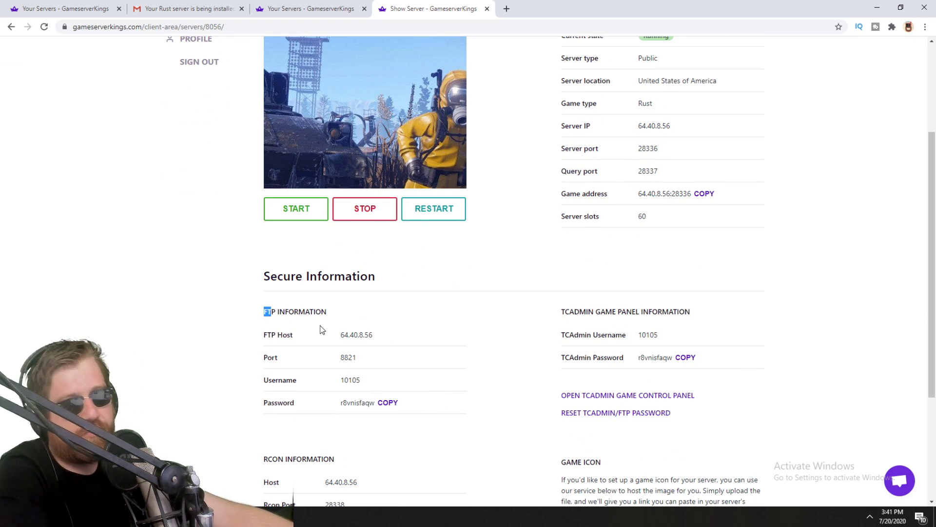
{"action": "left_click", "coordinate": [409, 336]}
{"action": "left_click_drag", "start_coordinate": [388, 403], "coordinate": [293, 300]}
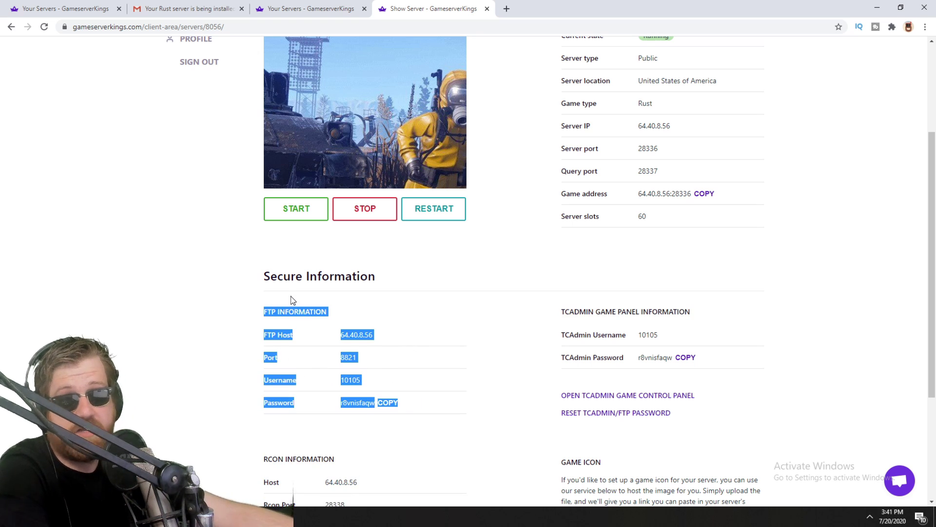
{"action": "left_click", "coordinate": [420, 367]}
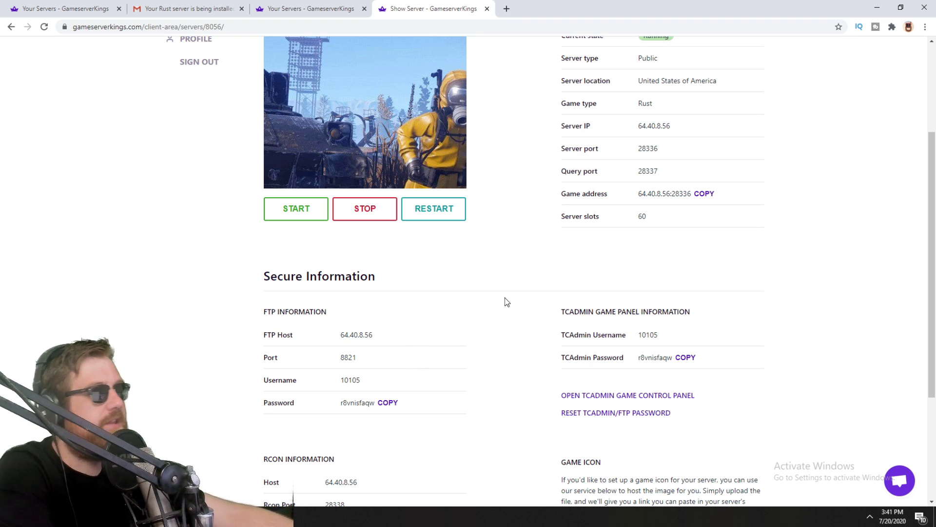
{"action": "scroll", "coordinate": [259, 313], "scroll_direction": "down", "scroll_amount": 3}
{"action": "left_click_drag", "start_coordinate": [264, 305], "coordinate": [433, 380]}
{"action": "left_click", "coordinate": [473, 382]}
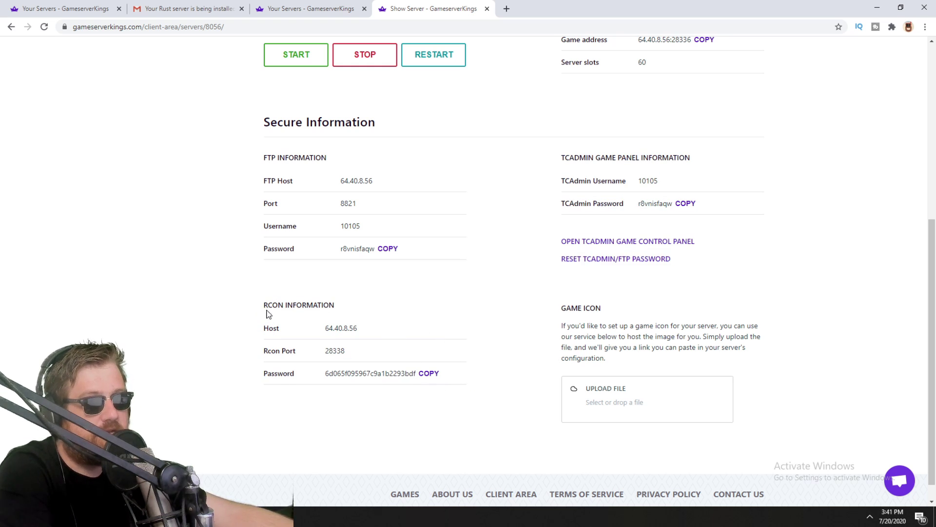
Review the RCON host, port and password plus the server status and slot info
{"action": "left_click_drag", "start_coordinate": [266, 305], "coordinate": [286, 307]}
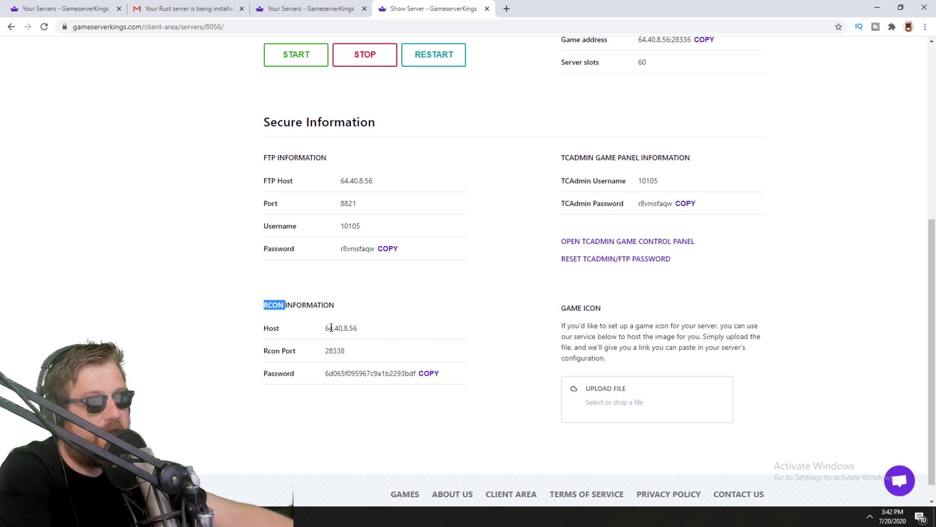
{"action": "left_click_drag", "start_coordinate": [265, 328], "coordinate": [451, 379]}
{"action": "left_click", "coordinate": [468, 379]}
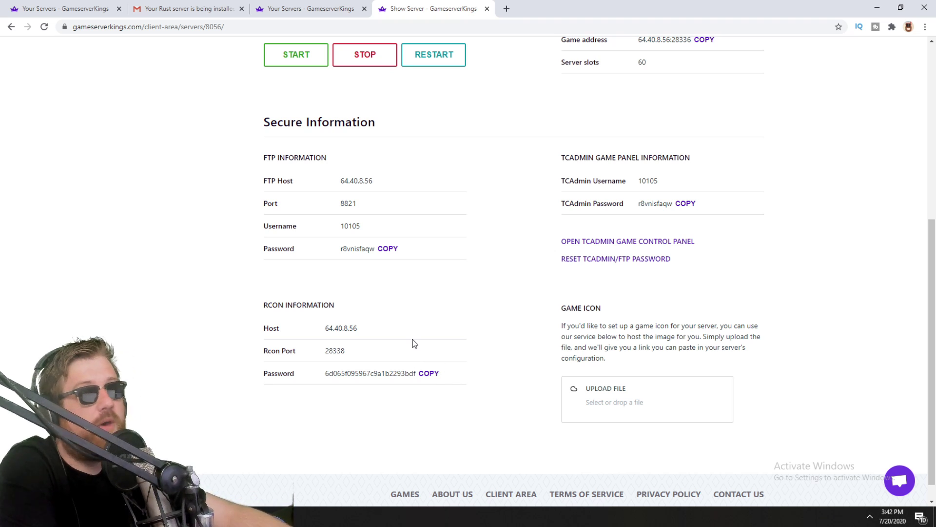
{"action": "scroll", "coordinate": [412, 344], "scroll_direction": "up", "scroll_amount": 4}
{"action": "left_click_drag", "start_coordinate": [561, 363], "coordinate": [711, 414]}
{"action": "left_click", "coordinate": [741, 419]}
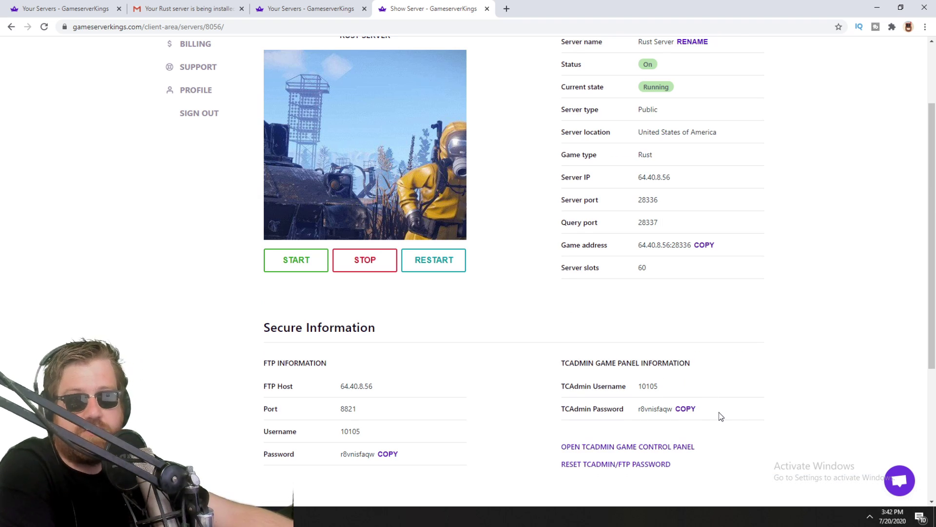
{"action": "left_click_drag", "start_coordinate": [674, 269], "coordinate": [582, 92]}
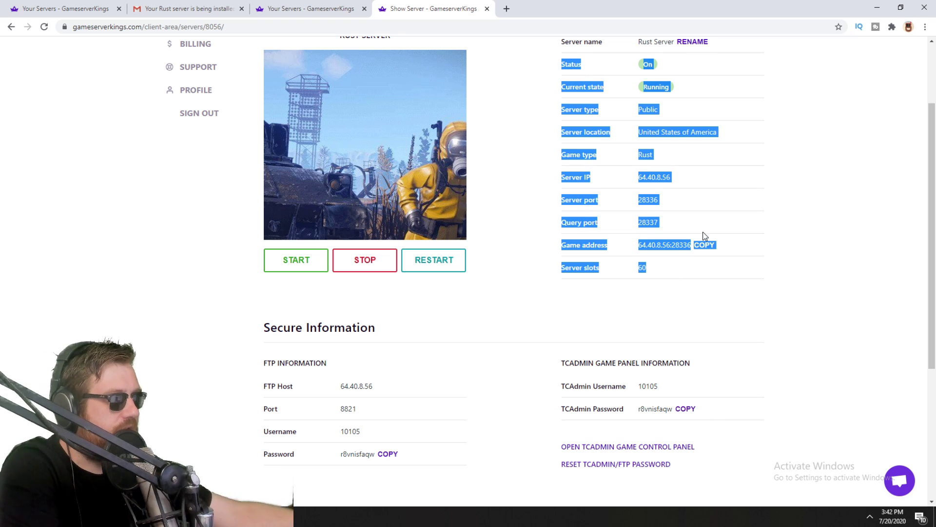
{"action": "left_click", "coordinate": [705, 317]}
Copy the TCAdmin panel password with its COPY button
{"action": "left_click", "coordinate": [685, 409]}
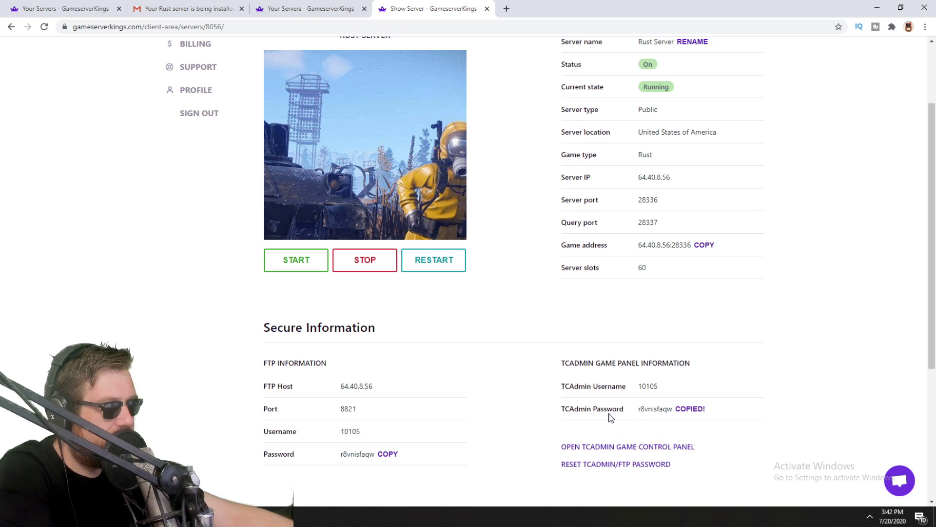
{"action": "left_click_drag", "start_coordinate": [638, 409], "coordinate": [688, 421]}
{"action": "left_click", "coordinate": [750, 404]}
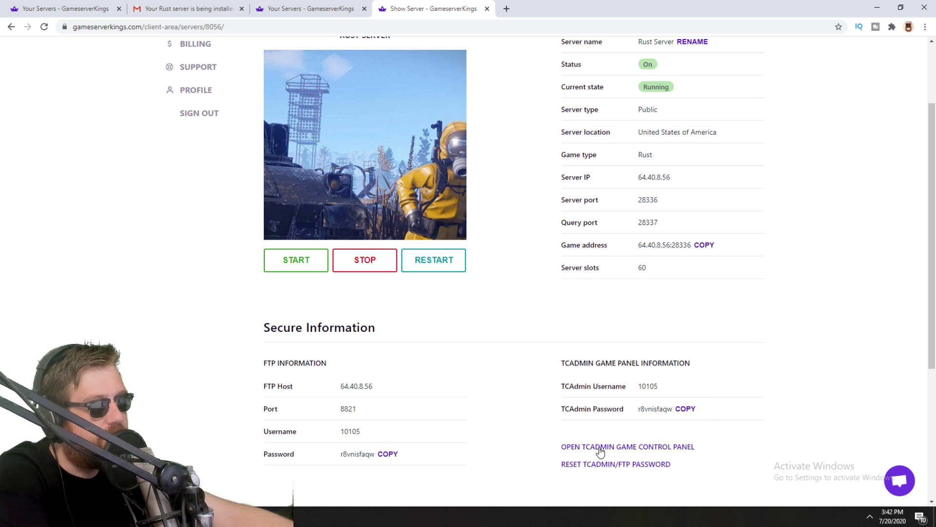
Log into TCAdmin with the pasted password and Remember Me, then open the Rust service page
{"action": "left_click", "coordinate": [647, 448]}
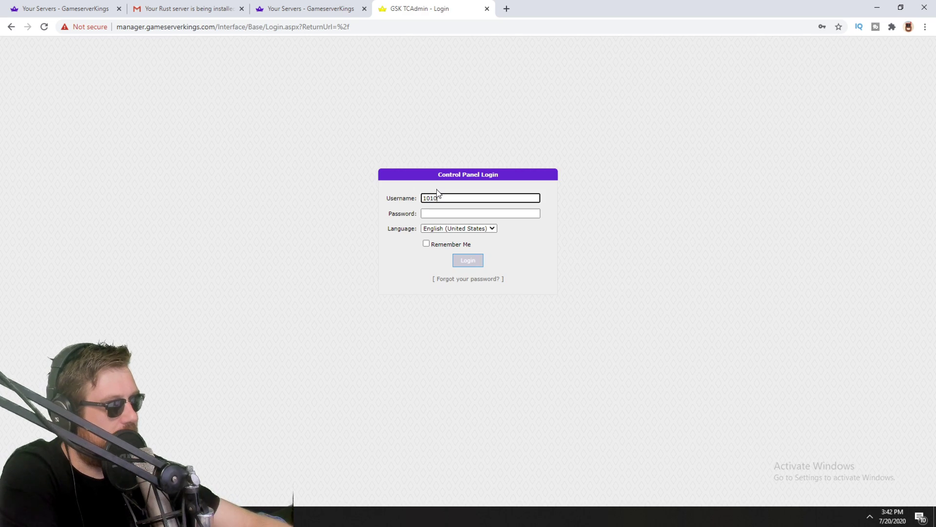
{"action": "key", "text": "Tab"}
{"action": "key", "text": "ctrl+v"}
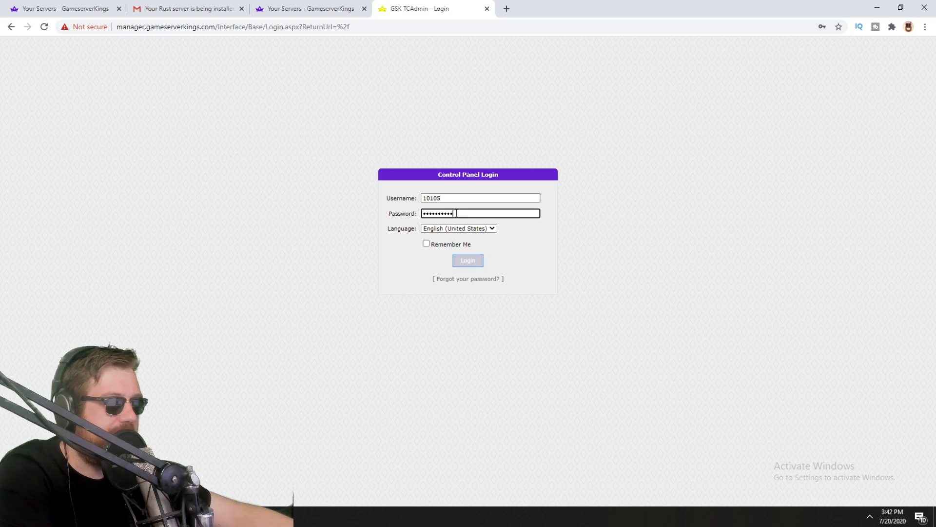
{"action": "left_click", "coordinate": [425, 243]}
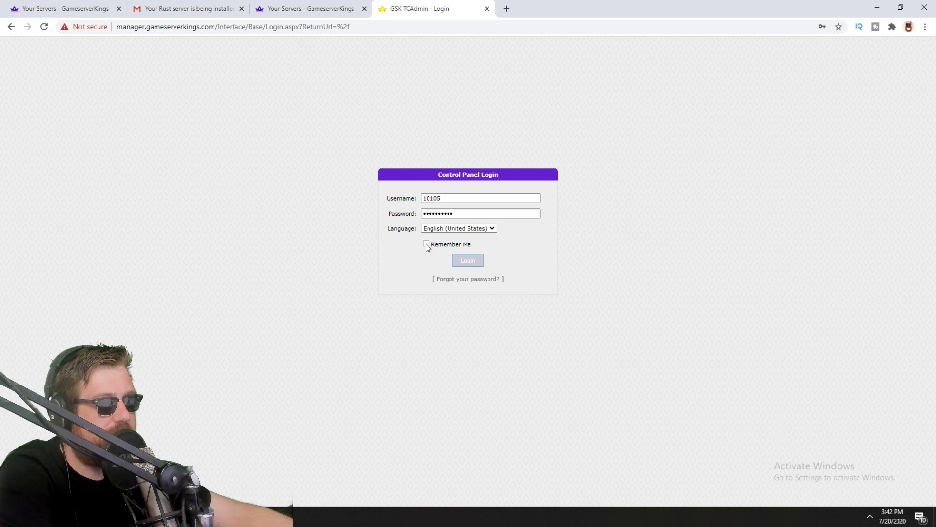
{"action": "left_click", "coordinate": [464, 264]}
{"action": "left_click", "coordinate": [54, 168]}
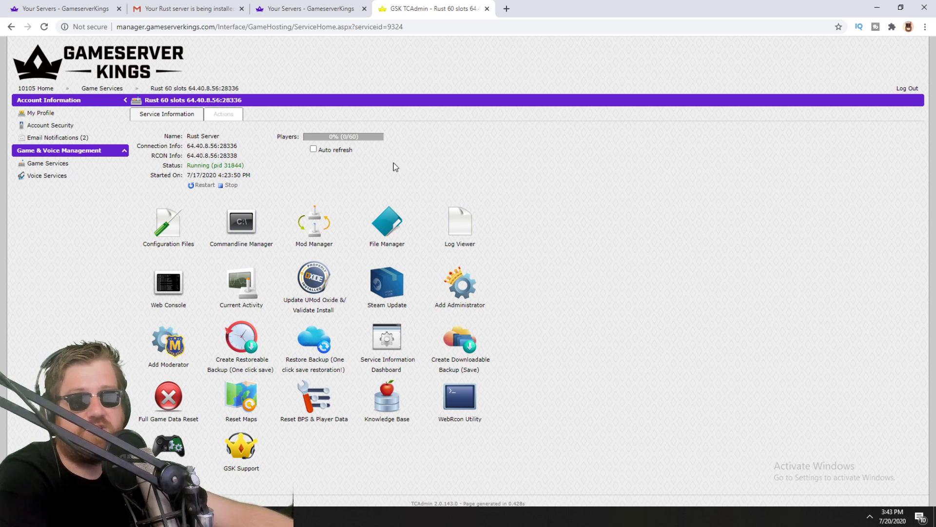
Stop the Rust server and select the New Server (With Rust+) entry in Commandline Manager
{"action": "left_click", "coordinate": [228, 188]}
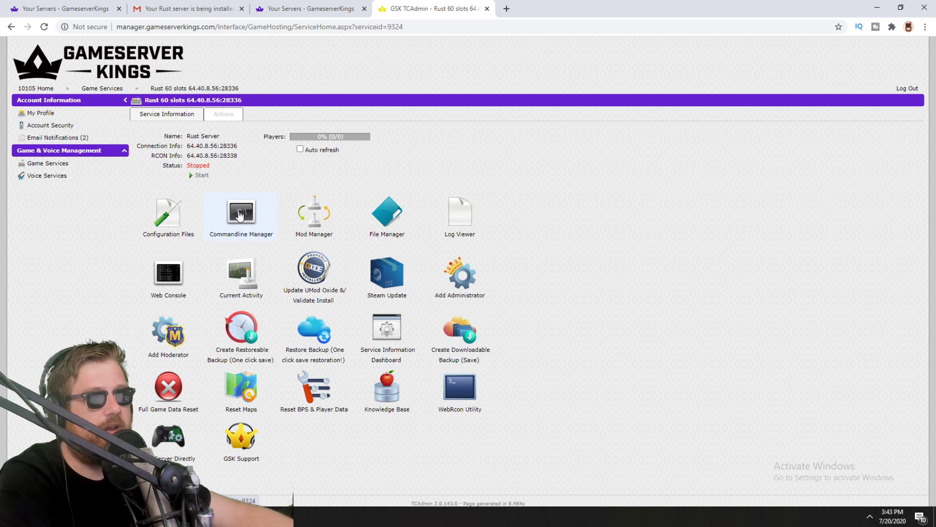
{"action": "left_click", "coordinate": [240, 215]}
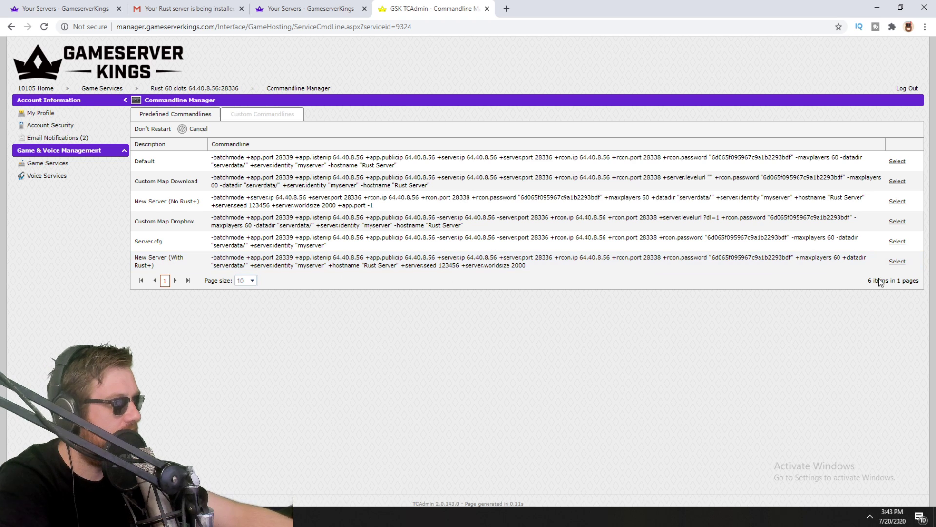
{"action": "left_click", "coordinate": [897, 263]}
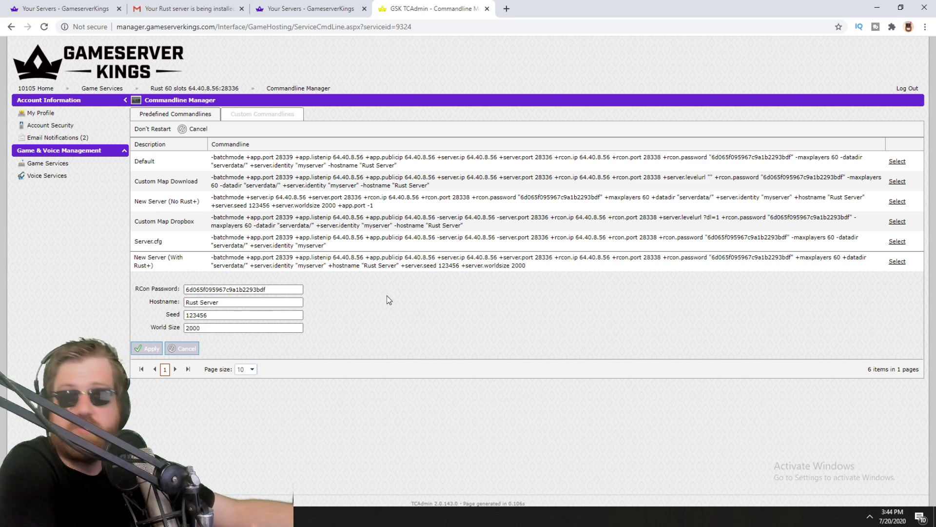
Check the RCon password, then replace the hostname Rust Server with Tutorial GSK
{"action": "left_click", "coordinate": [272, 286]}
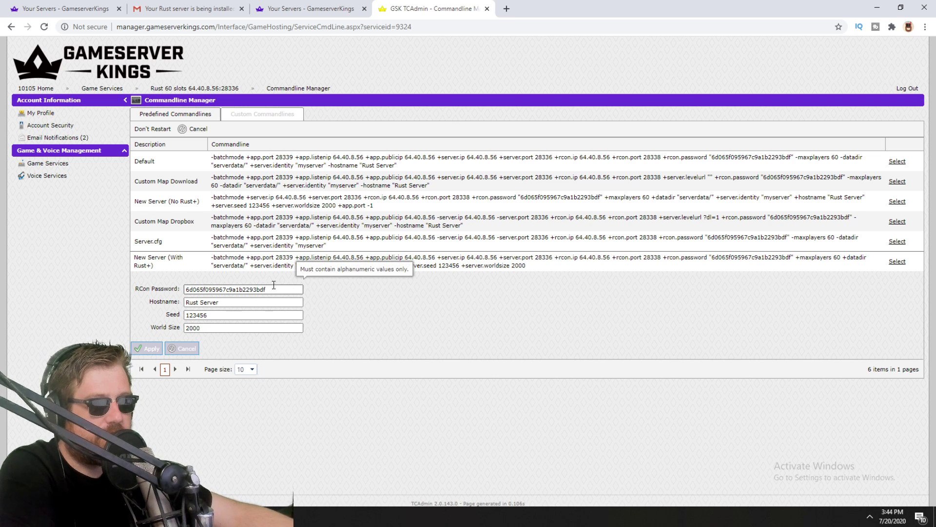
{"action": "double_click", "coordinate": [273, 288]}
{"action": "left_click", "coordinate": [277, 289]}
{"action": "left_click_drag", "start_coordinate": [261, 301], "coordinate": [173, 303]}
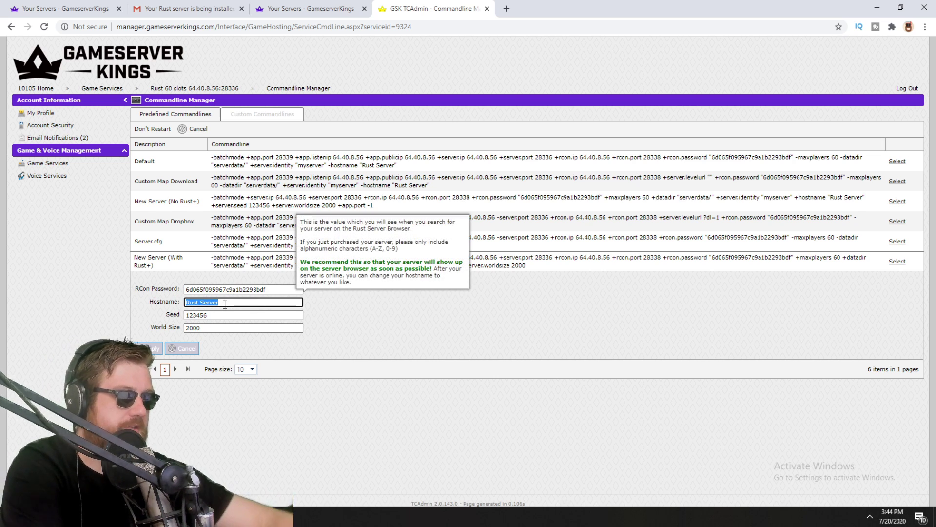
{"action": "type", "text": "Tutorial GSSK"}
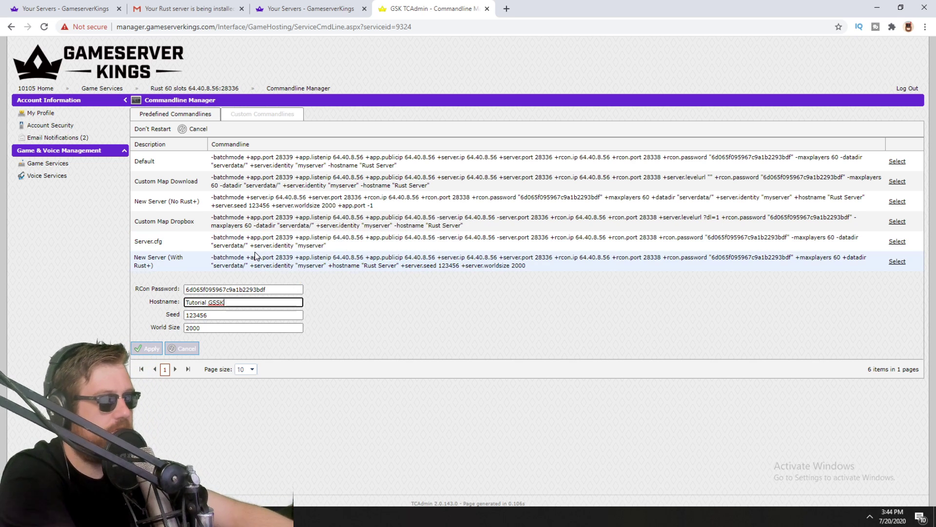
{"action": "key", "text": "BackSpace"}
{"action": "key", "text": "BackSpace"}
{"action": "type", "text": "K"}
Inspect the Seed and World Size fields, then open the Rust:IO map site
{"action": "left_click", "coordinate": [236, 315]}
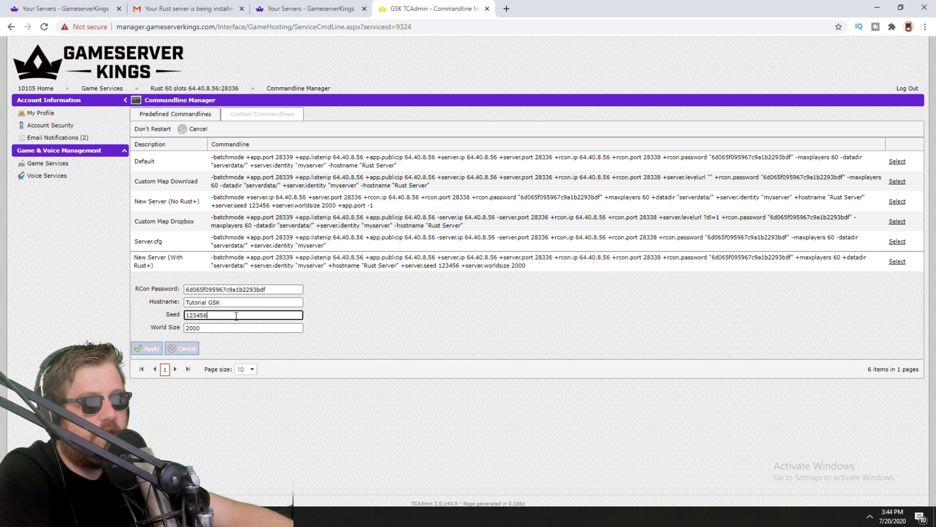
{"action": "left_click", "coordinate": [215, 328]}
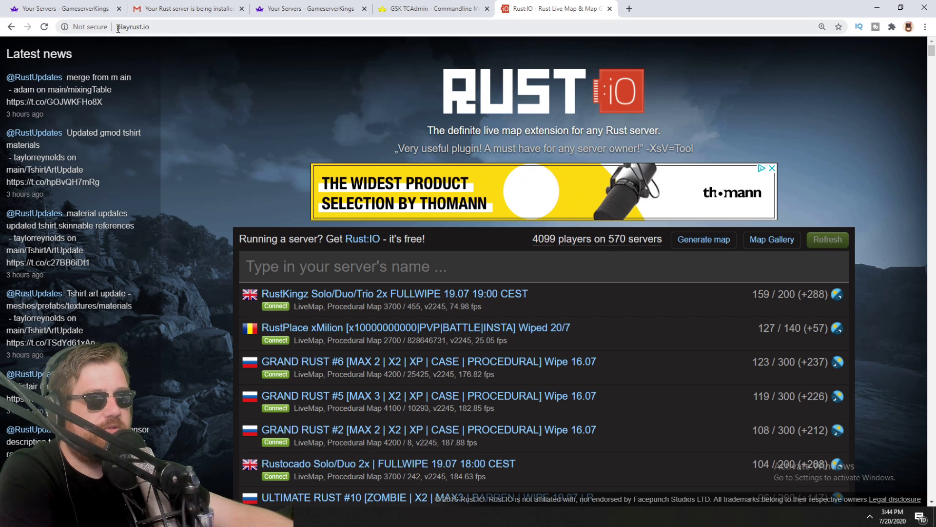
{"action": "left_click", "coordinate": [772, 241]}
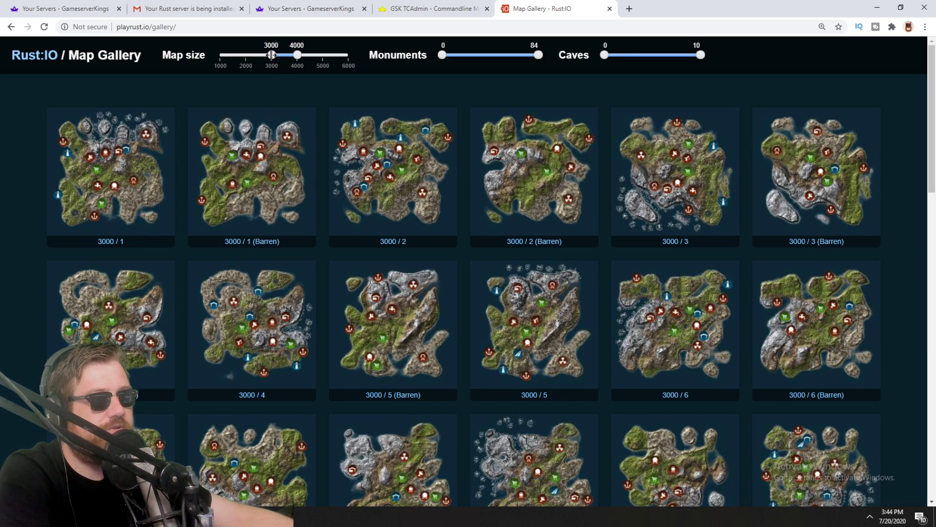
Pick map 1900/23 from Rust:IO's 1900-size gallery, then select TCAdmin's current seed 123456
{"action": "left_click_drag", "start_coordinate": [272, 54], "coordinate": [245, 54]}
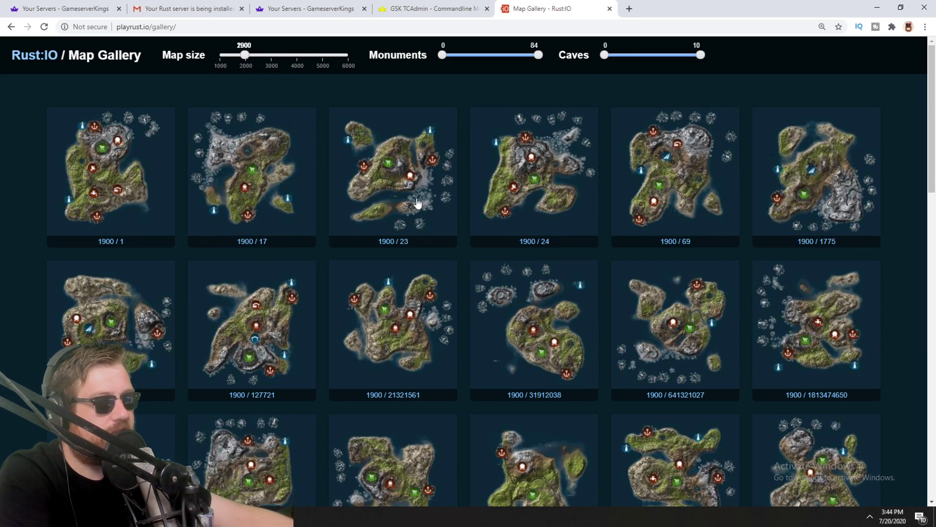
{"action": "left_click", "coordinate": [417, 181]}
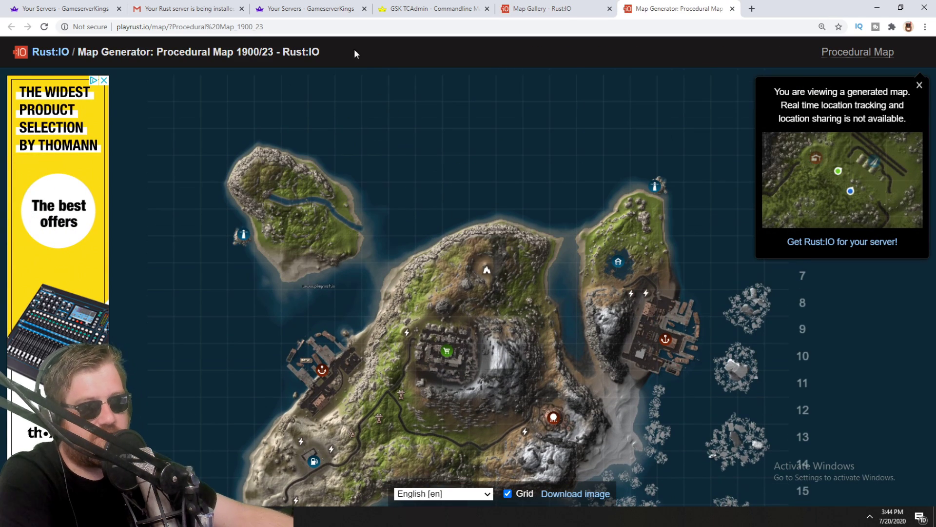
{"action": "left_click_drag", "start_coordinate": [238, 52], "coordinate": [274, 52]}
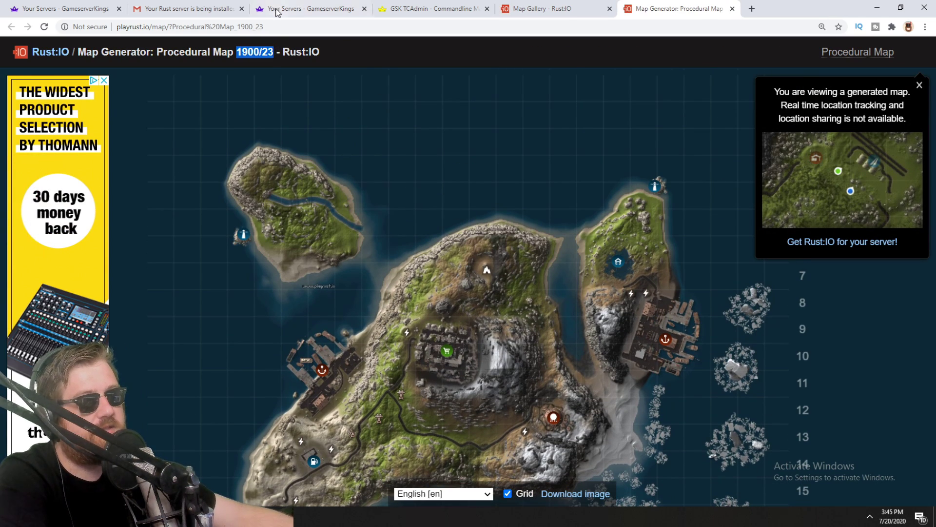
{"action": "left_click", "coordinate": [429, 8]}
{"action": "double_click", "coordinate": [213, 314]}
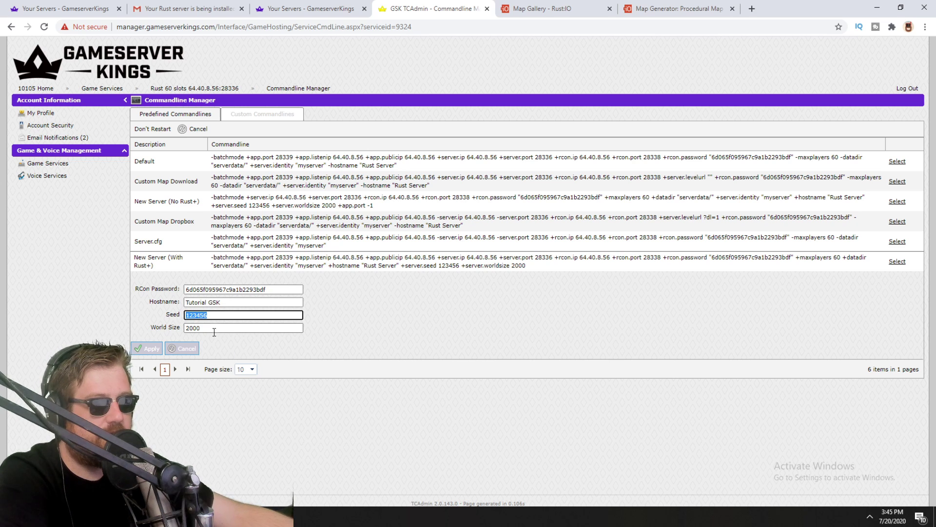
Apply the 1900/23 seed and world size, then run a Steam update until app 258550 installs
{"action": "double_click", "coordinate": [192, 327]}
{"action": "left_click", "coordinate": [152, 349]}
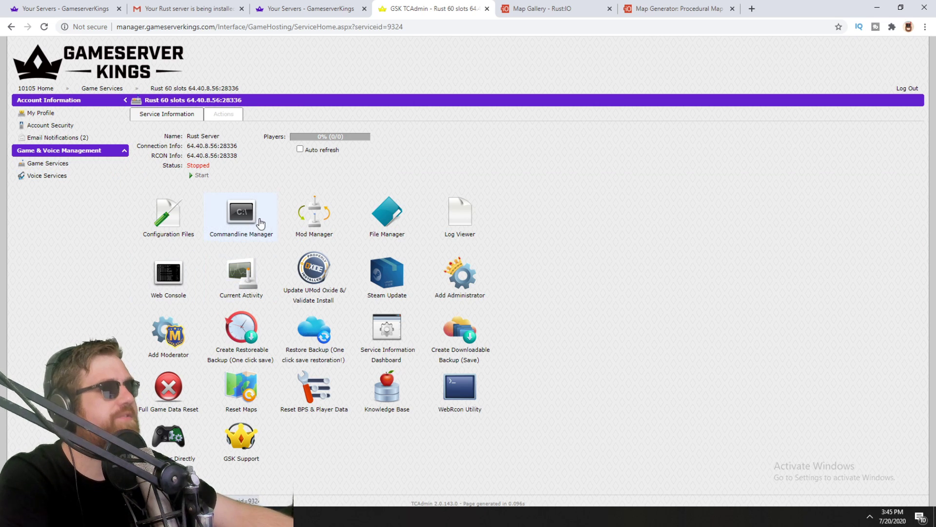
{"action": "left_click", "coordinate": [388, 278]}
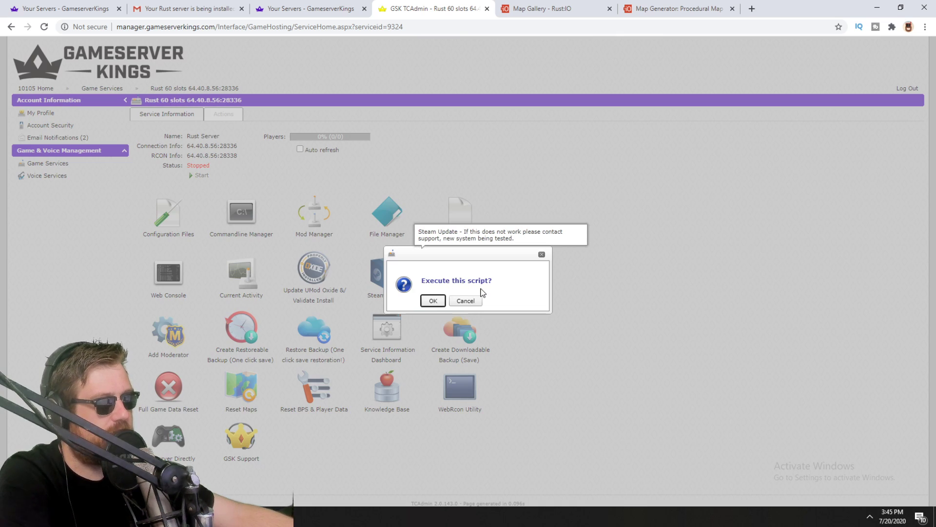
{"action": "left_click", "coordinate": [437, 299]}
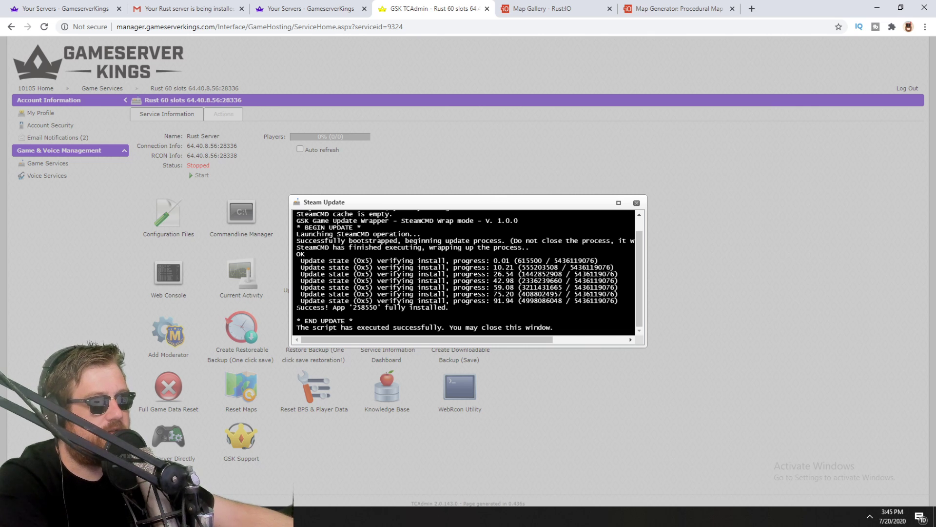
{"action": "left_click_drag", "start_coordinate": [388, 308], "coordinate": [459, 311]}
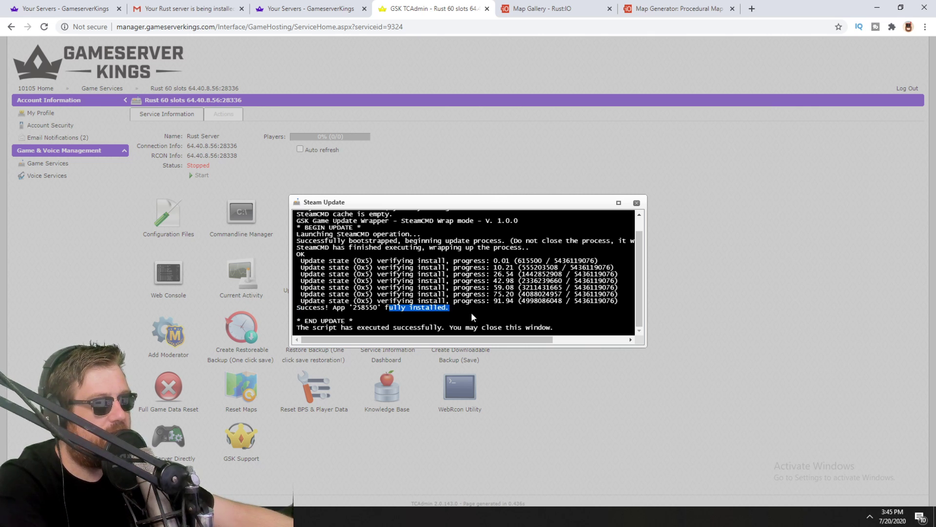
{"action": "left_click", "coordinate": [636, 203]}
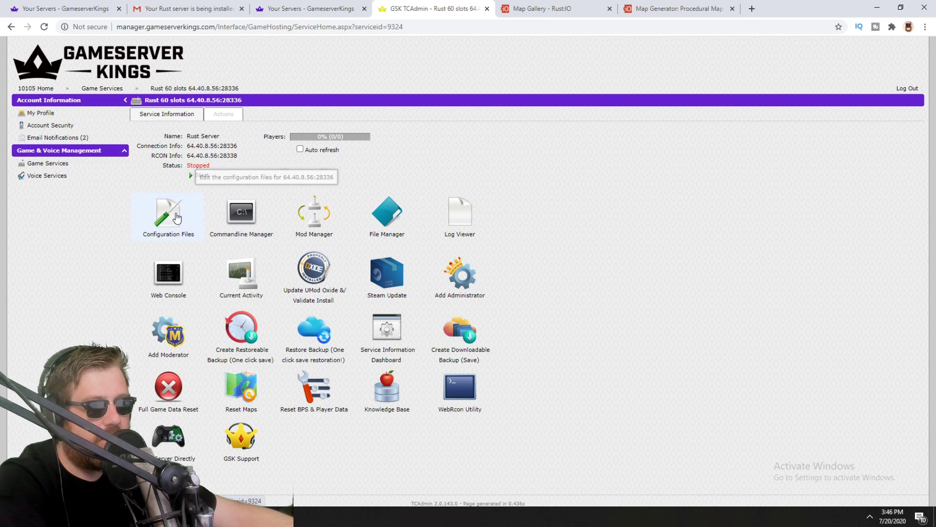
Install UMod OxideMod from the Mod Manager list, confirm its Installed status, then return to Game Services
{"action": "left_click", "coordinate": [318, 217]}
{"action": "left_click_drag", "start_coordinate": [152, 172], "coordinate": [193, 177]}
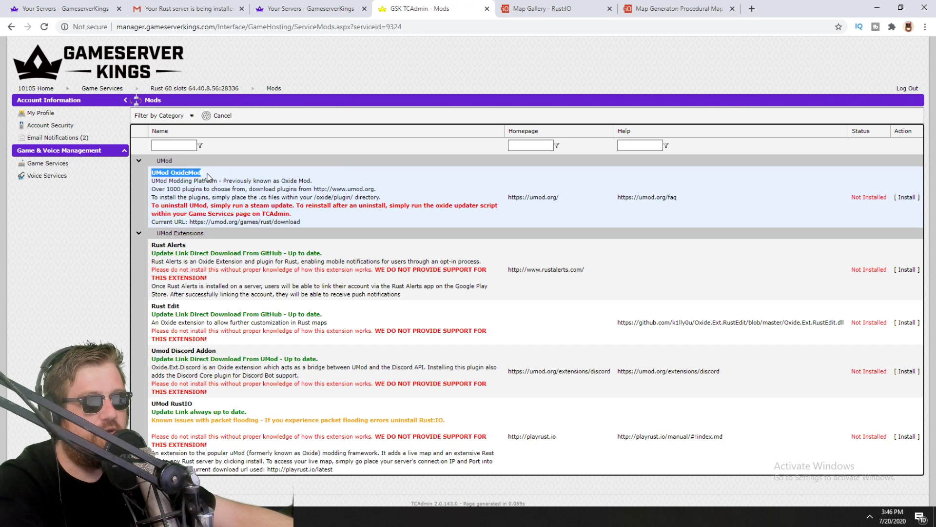
{"action": "left_click", "coordinate": [907, 197]}
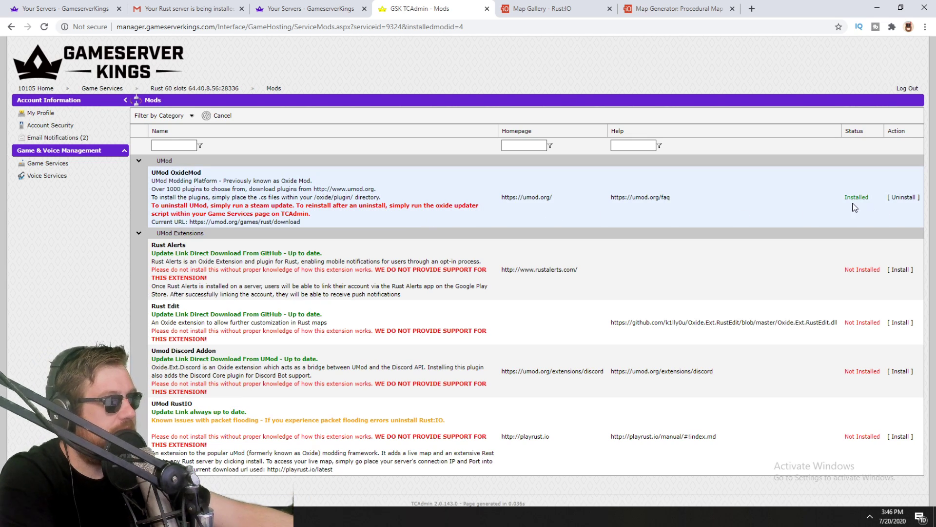
{"action": "left_click_drag", "start_coordinate": [844, 199], "coordinate": [867, 200]}
{"action": "left_click_drag", "start_coordinate": [152, 172], "coordinate": [211, 174]}
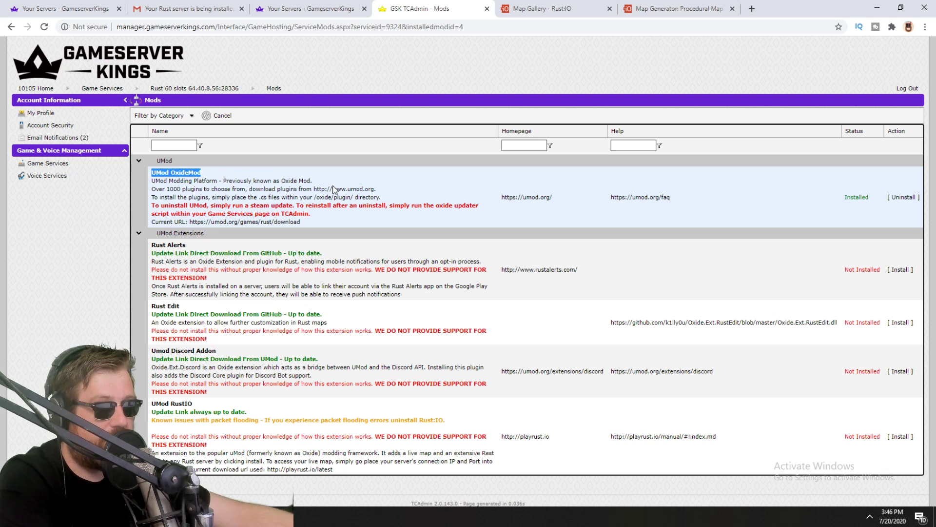
{"action": "left_click", "coordinate": [263, 190]}
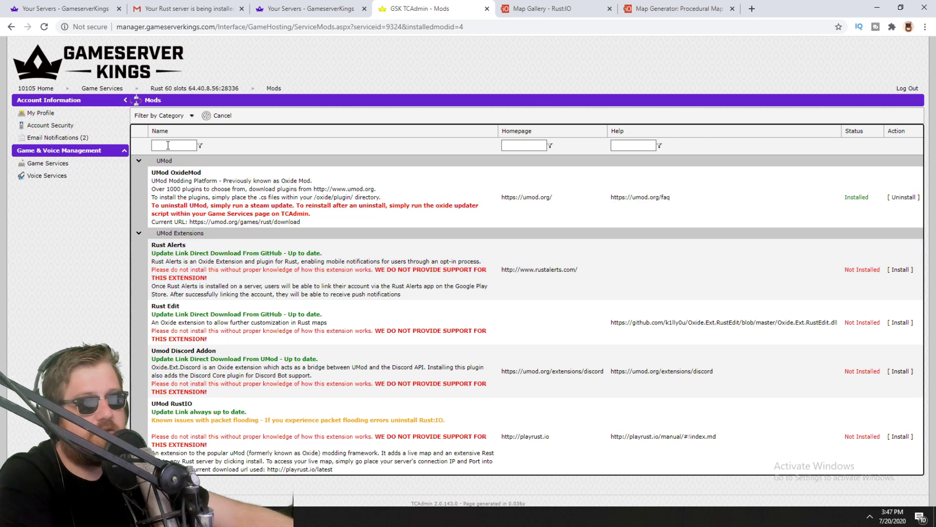
{"action": "left_click", "coordinate": [46, 168]}
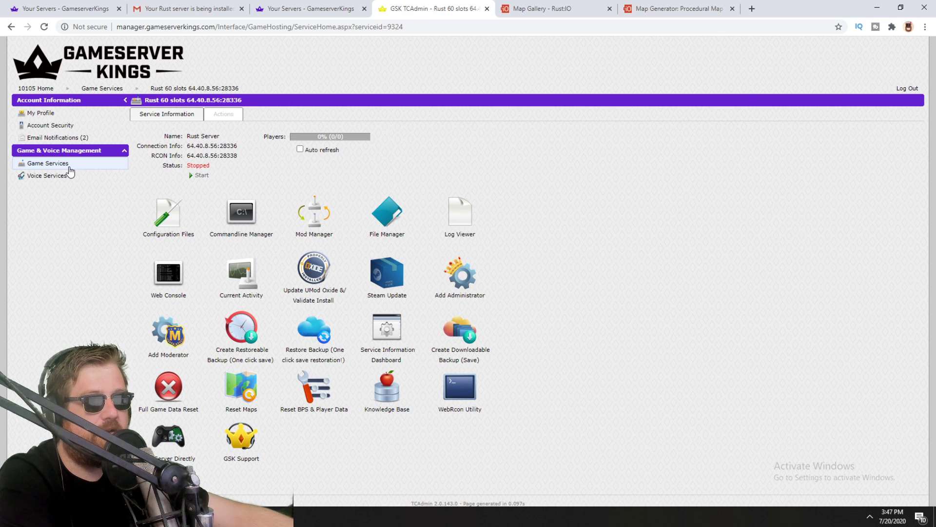